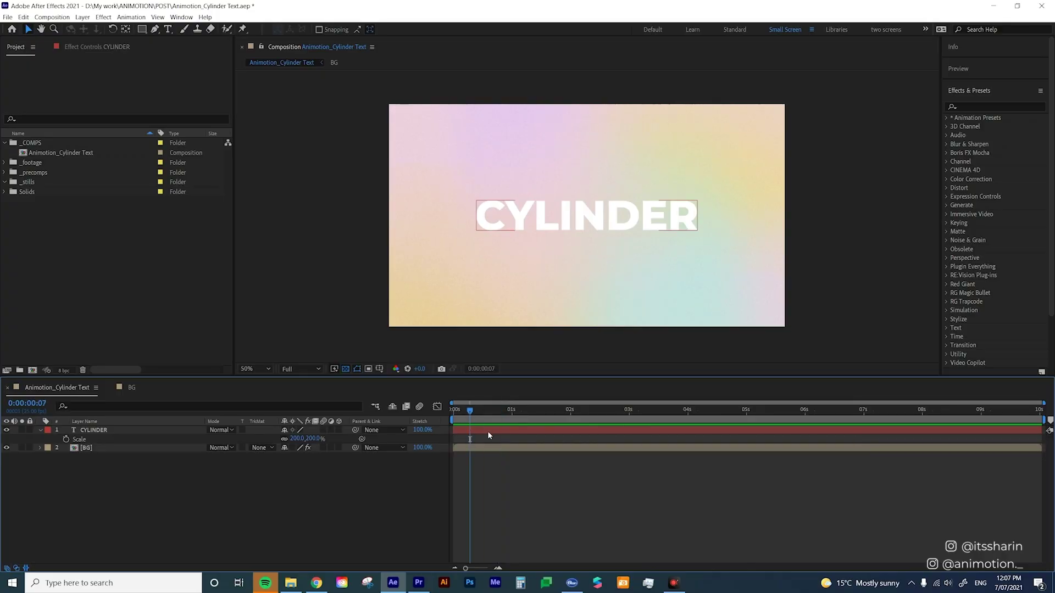
Preview the BG background composition, then return and select the CYLINDER layer
click(487, 431)
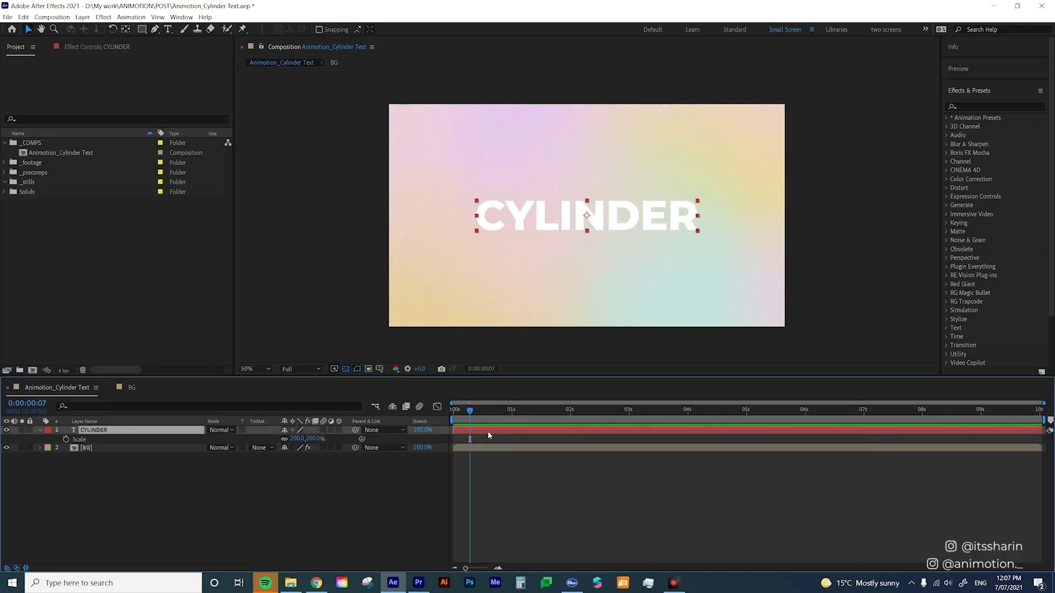
double_click(86, 448)
drag(498, 411, 376, 431)
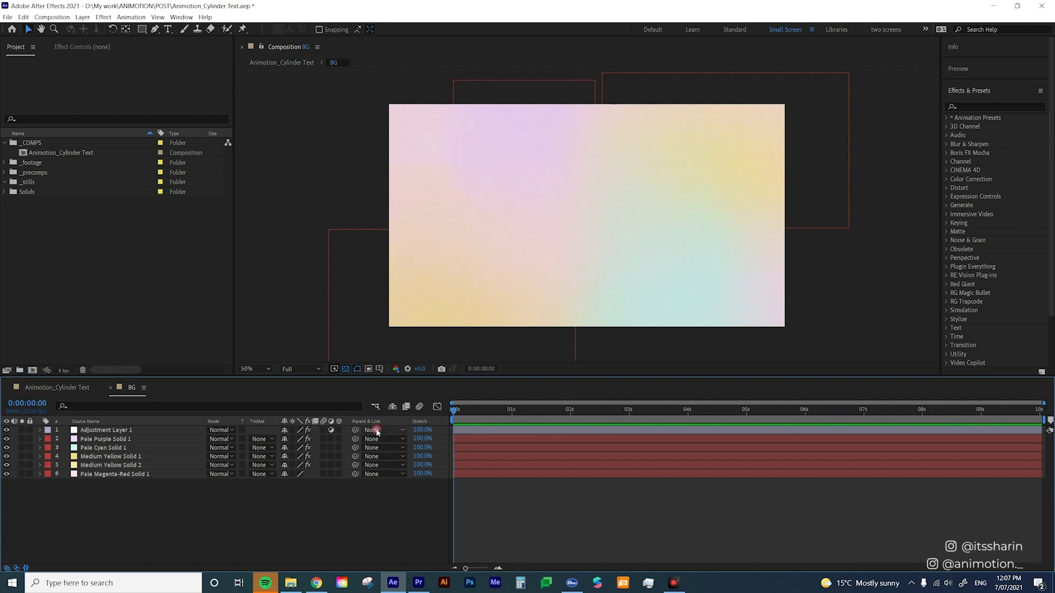
click(83, 389)
click(139, 484)
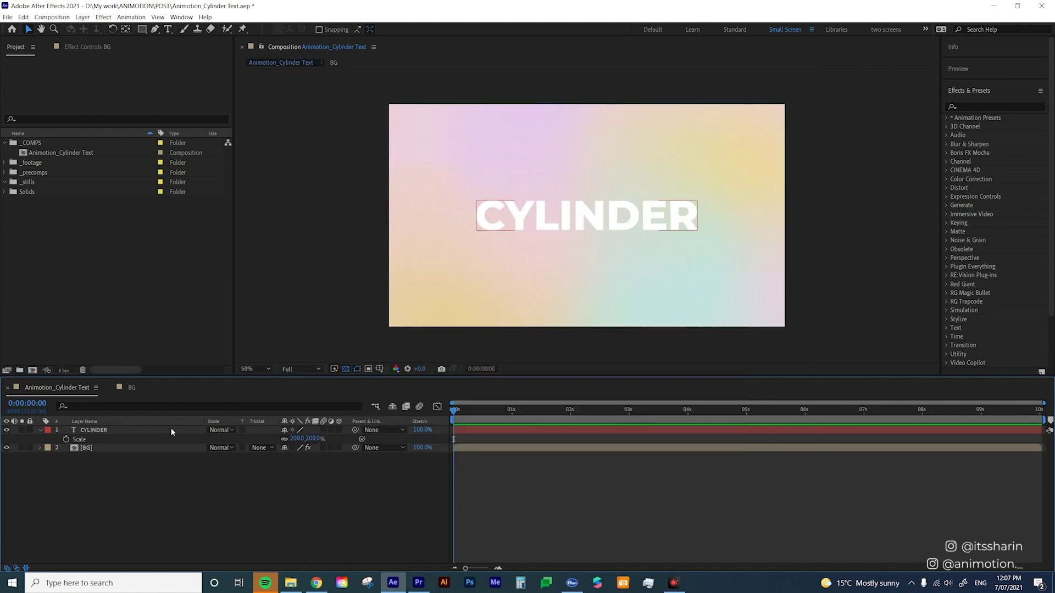
click(172, 431)
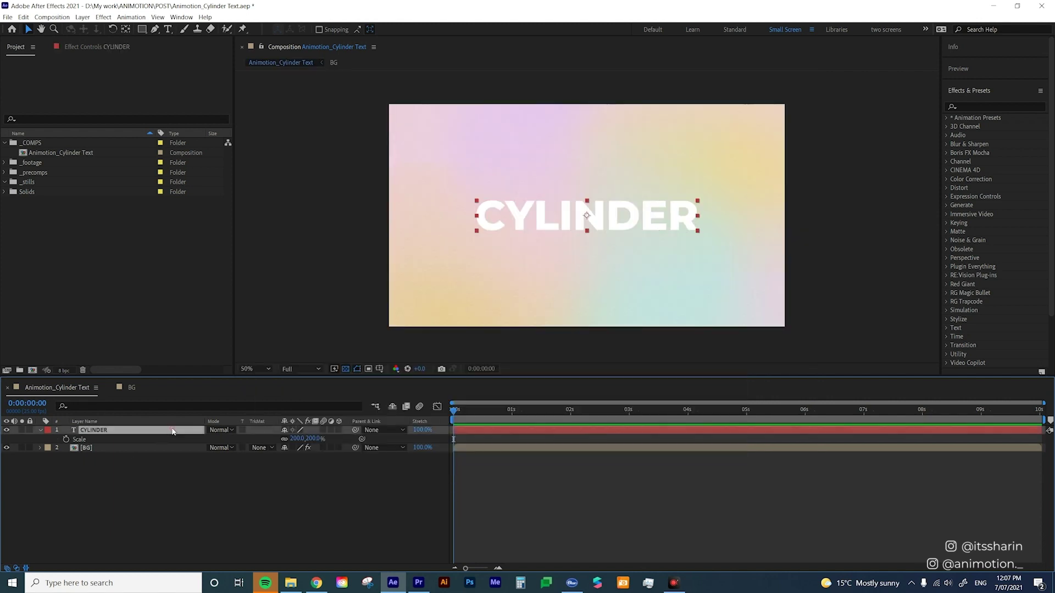
Apply CC RepeTile to CYLINDER, expanding right 237, left 163, down 546, up 570
click(976, 106)
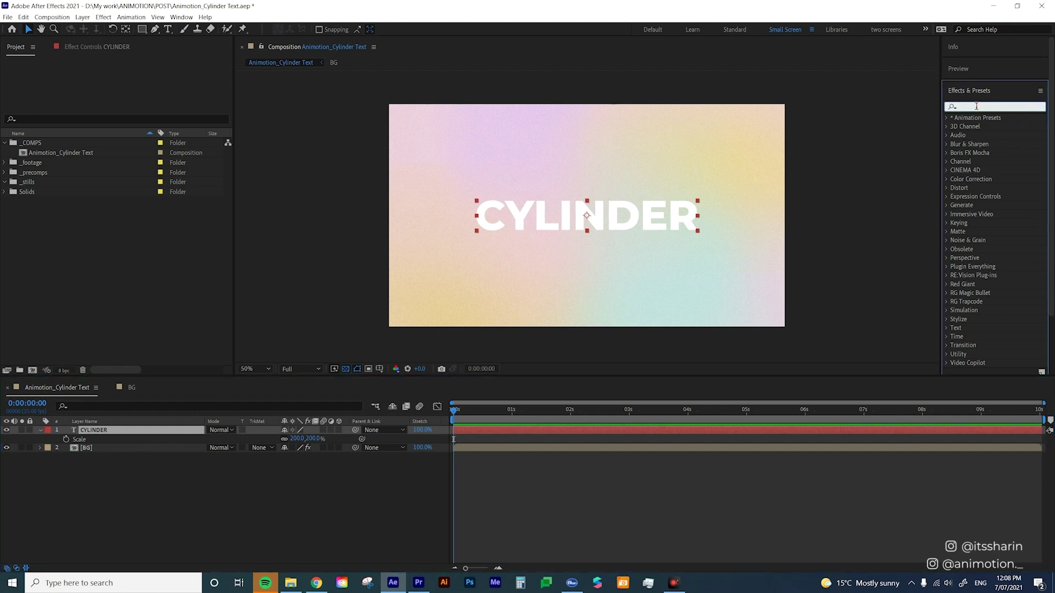
text(repetile)
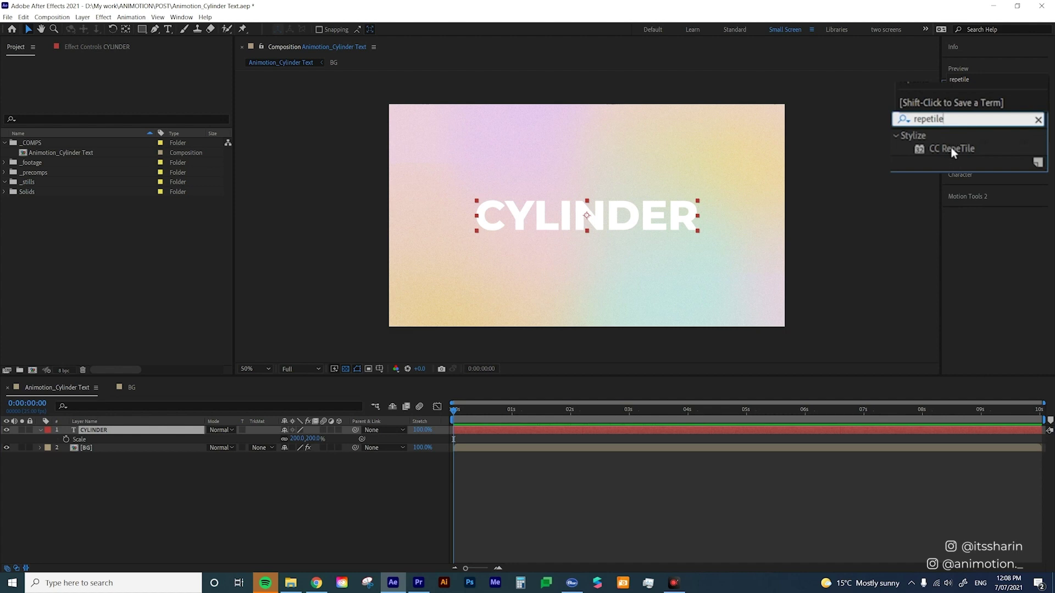
drag(952, 149, 159, 432)
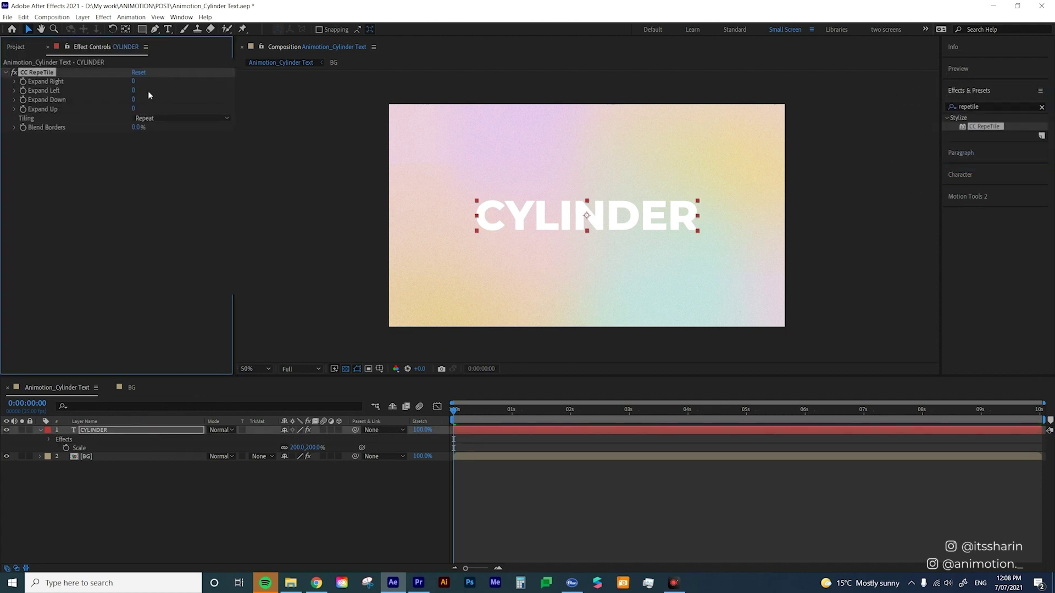
drag(191, 89, 321, 89)
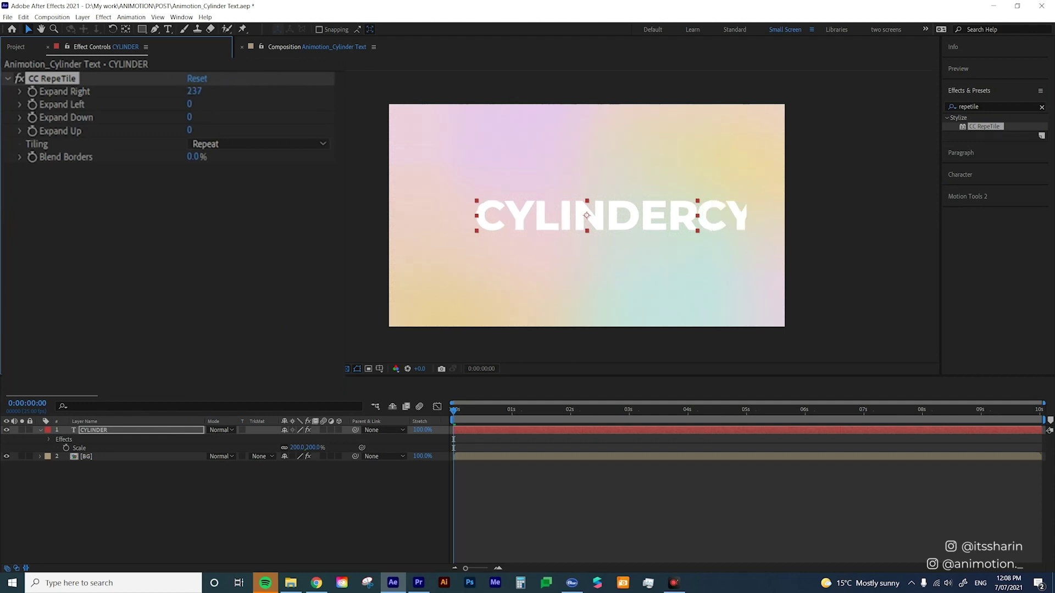
drag(225, 104, 306, 97)
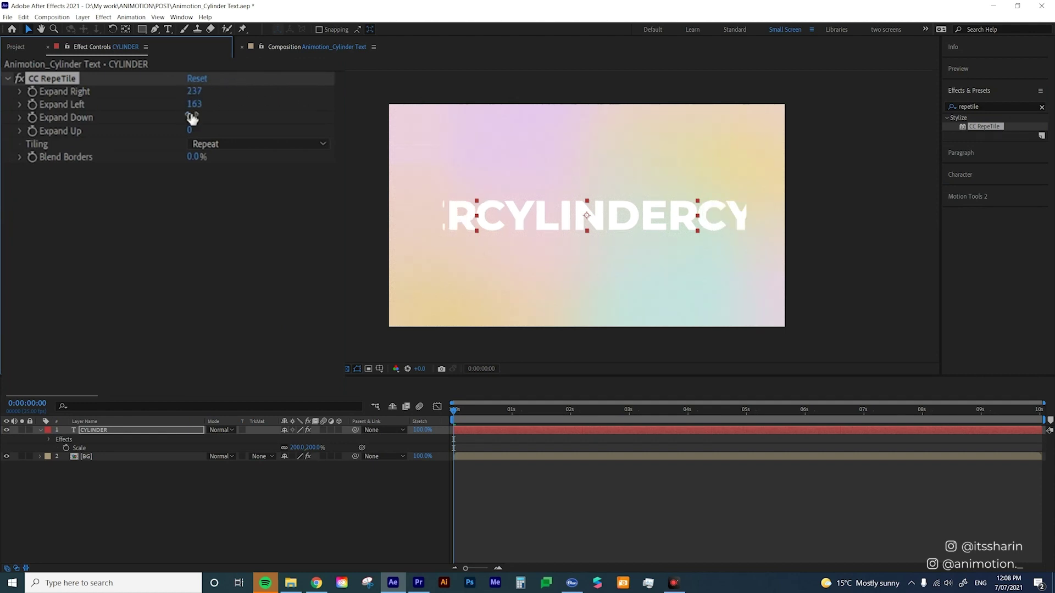
drag(190, 117, 394, 83)
drag(189, 130, 264, 153)
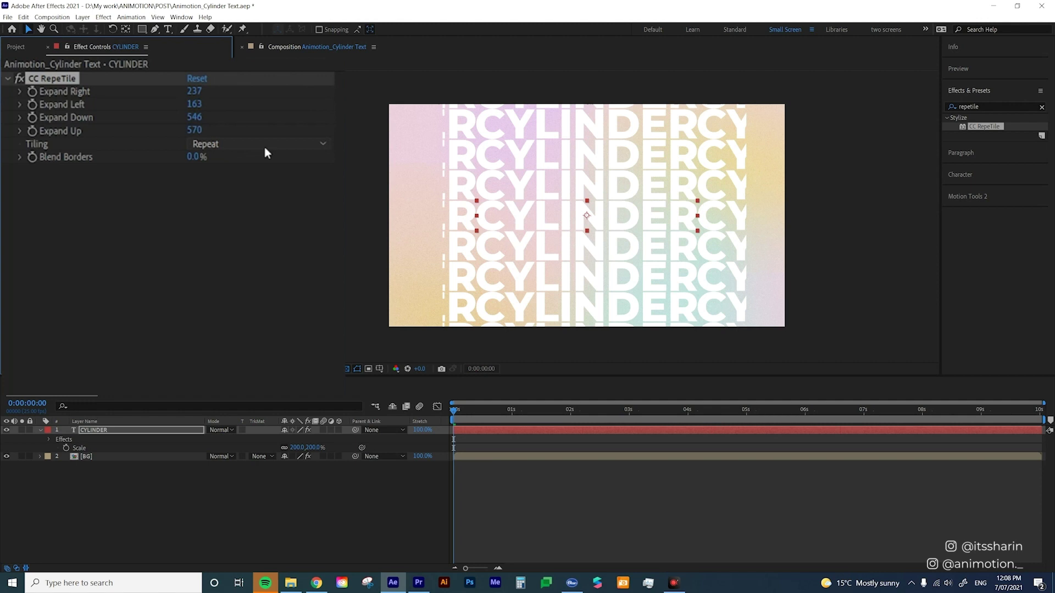
Try the flip-horizontal, flip-vertical and checker tiling modes, ending on Repeat
click(264, 149)
click(271, 172)
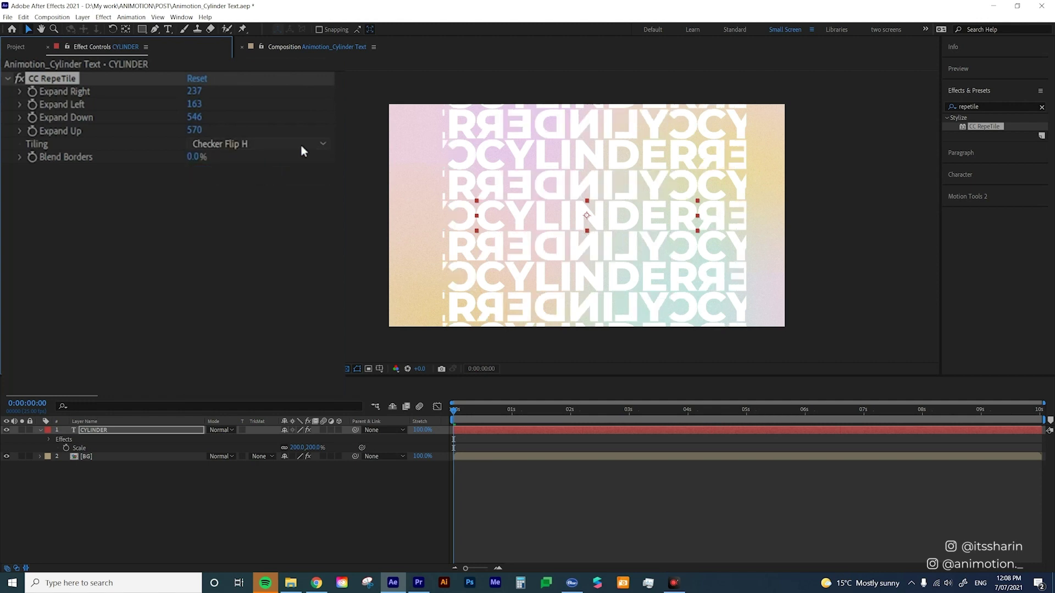
click(303, 151)
click(278, 189)
click(246, 144)
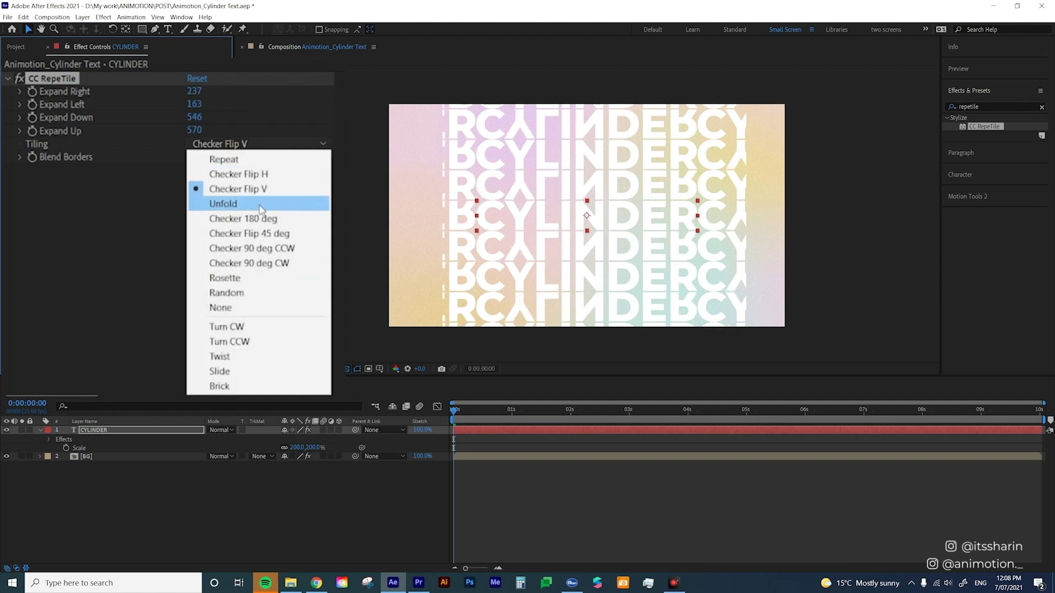
click(295, 234)
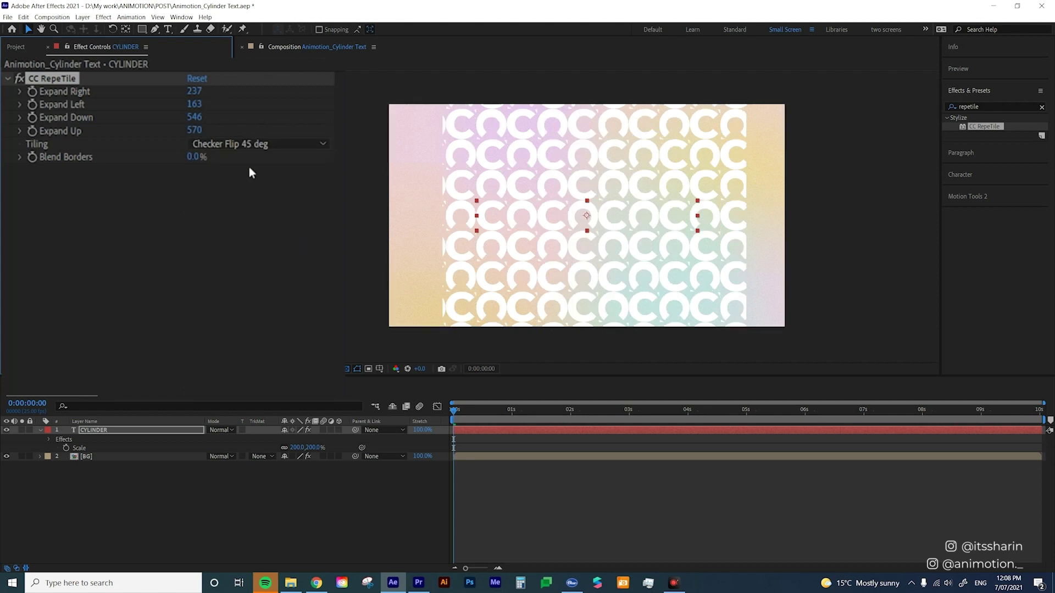
click(289, 144)
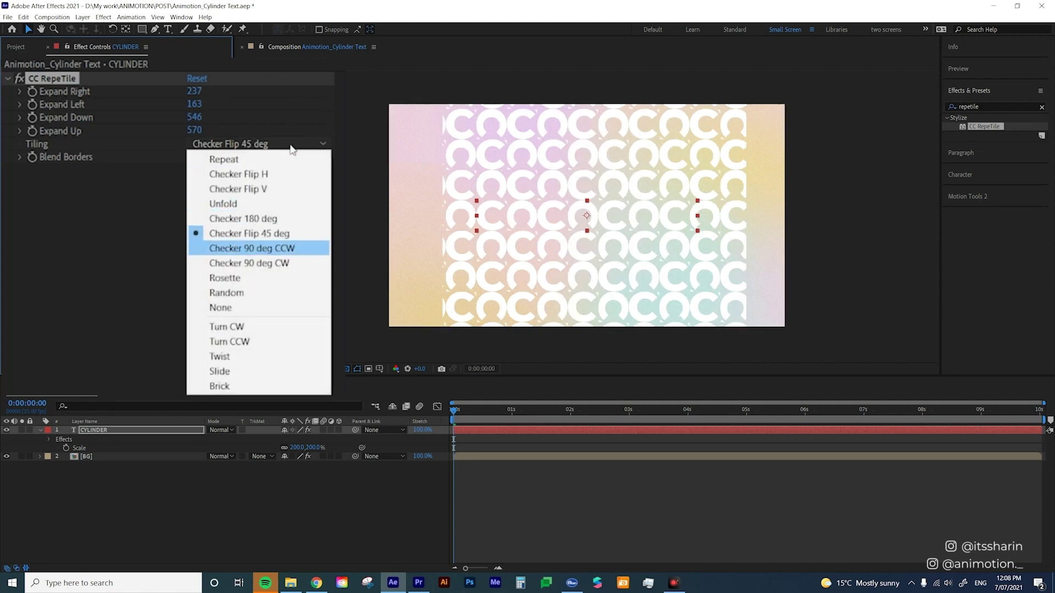
click(283, 261)
click(264, 146)
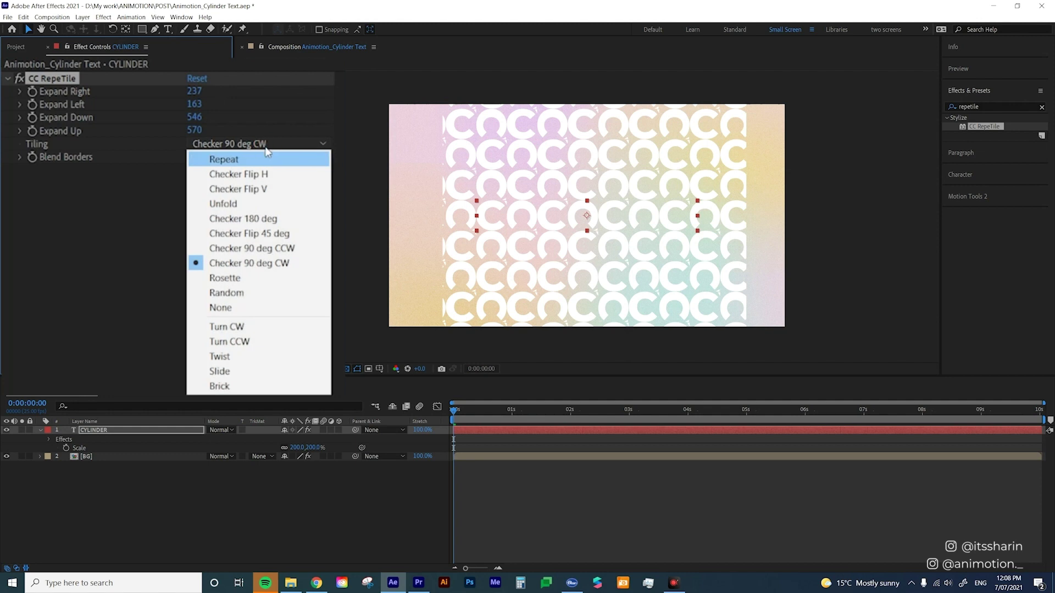
click(231, 160)
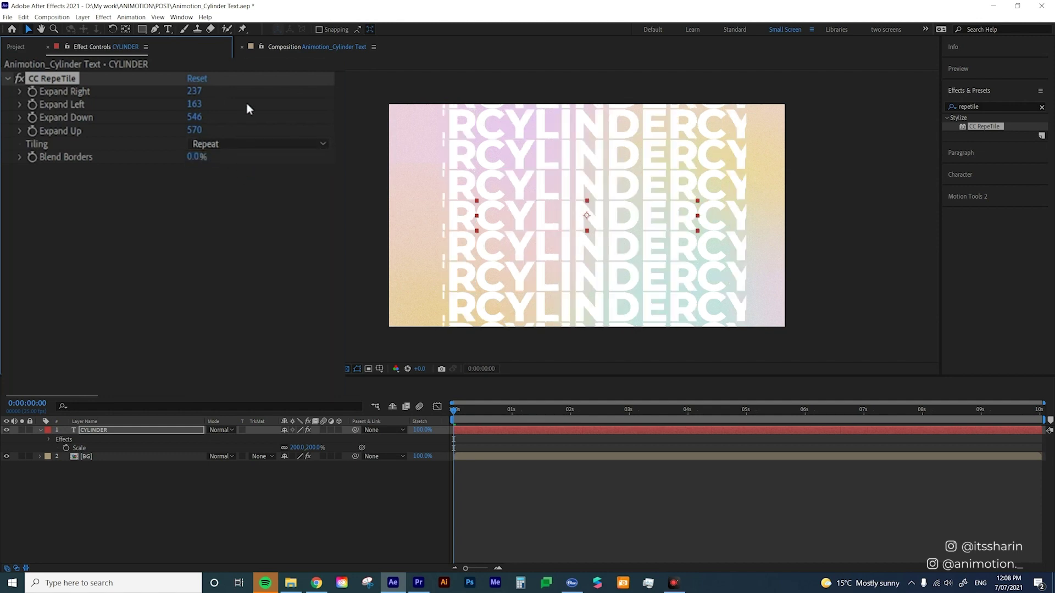
Reset CC RepeTile and expand it only down 520 and up 566
click(198, 79)
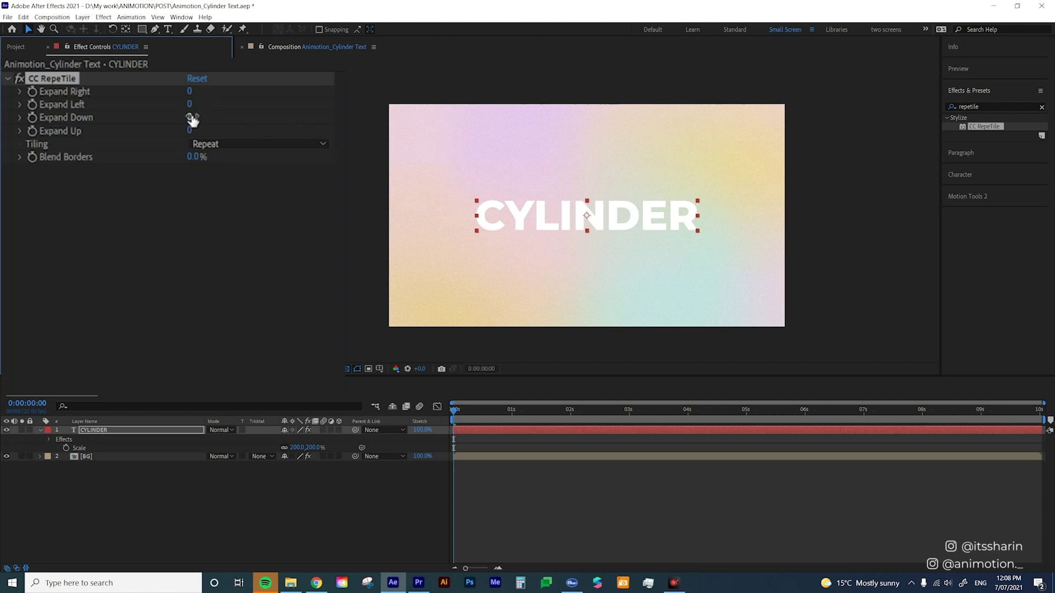
drag(192, 120, 300, 133)
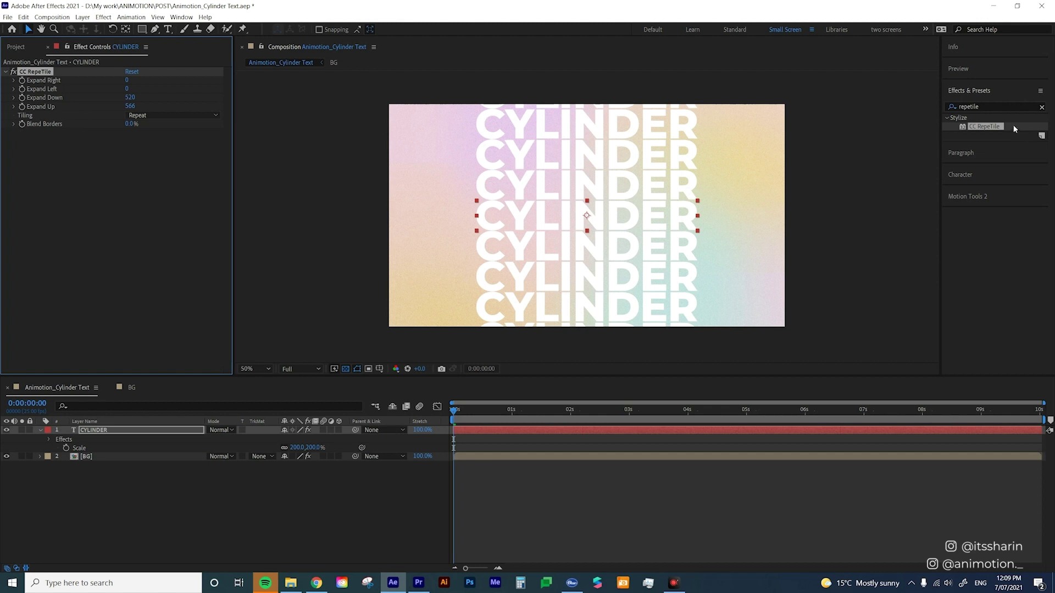
Search Effects & Presets for 'cc cylinder' and apply CC Cylinder to the CYLINDER layer
click(992, 104)
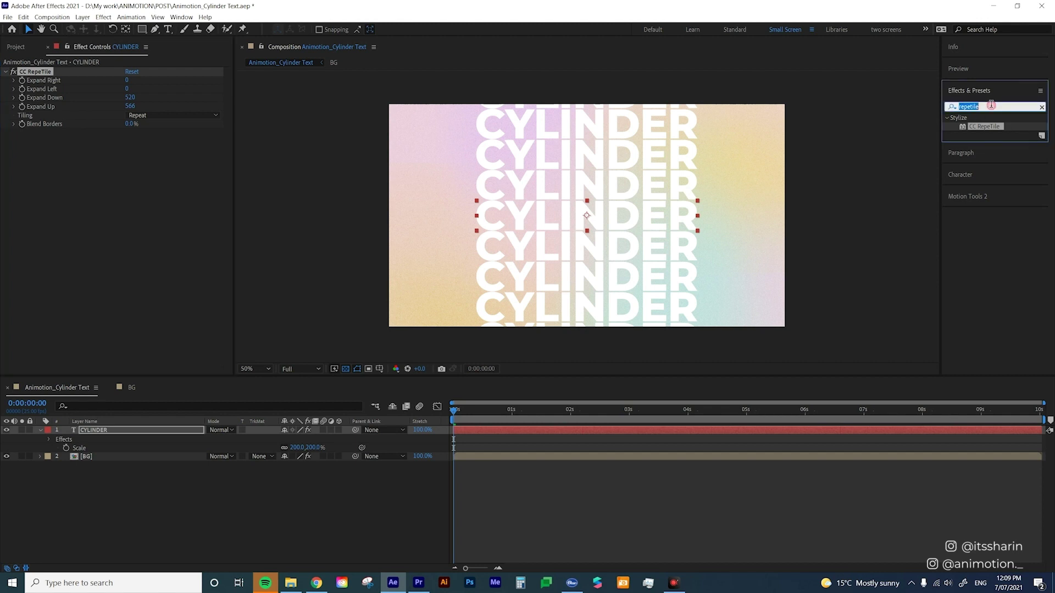
text(cc cyli)
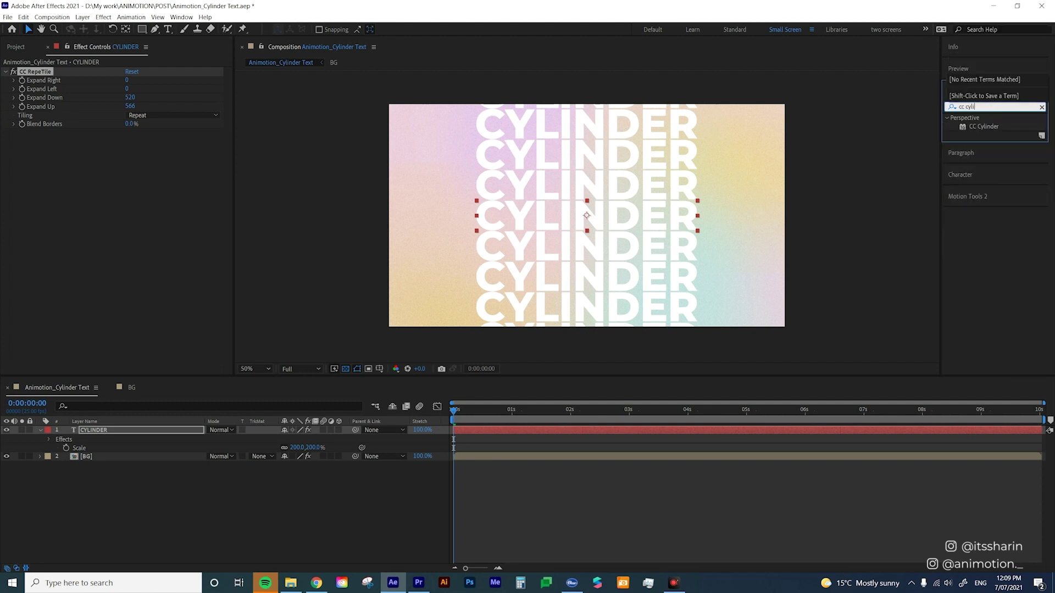
text(nder)
drag(982, 128, 571, 432)
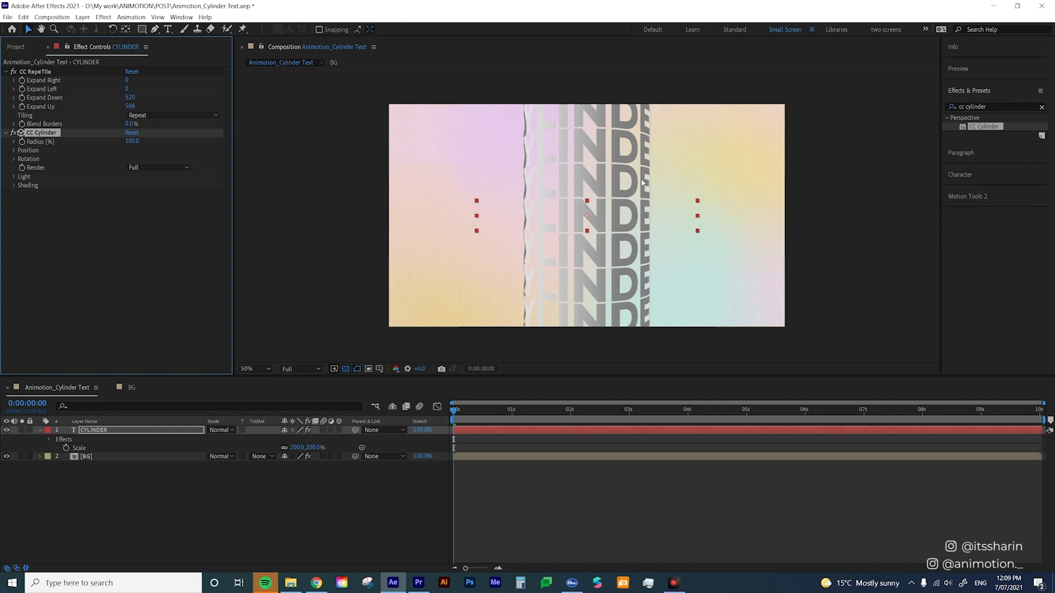
Set the CYLINDER layer's Rotation to 270°
click(91, 434)
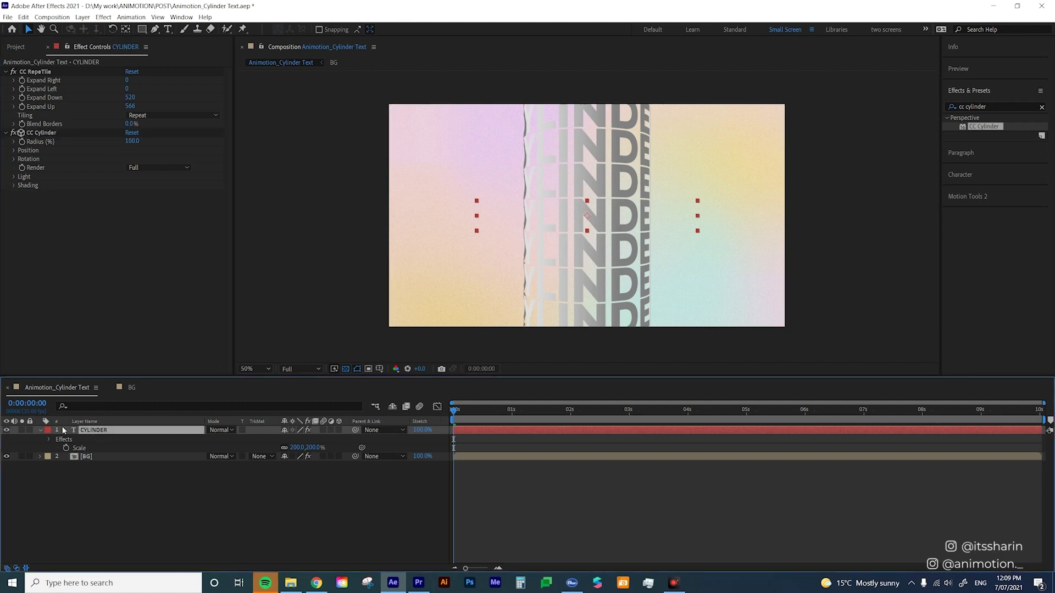
key(r)
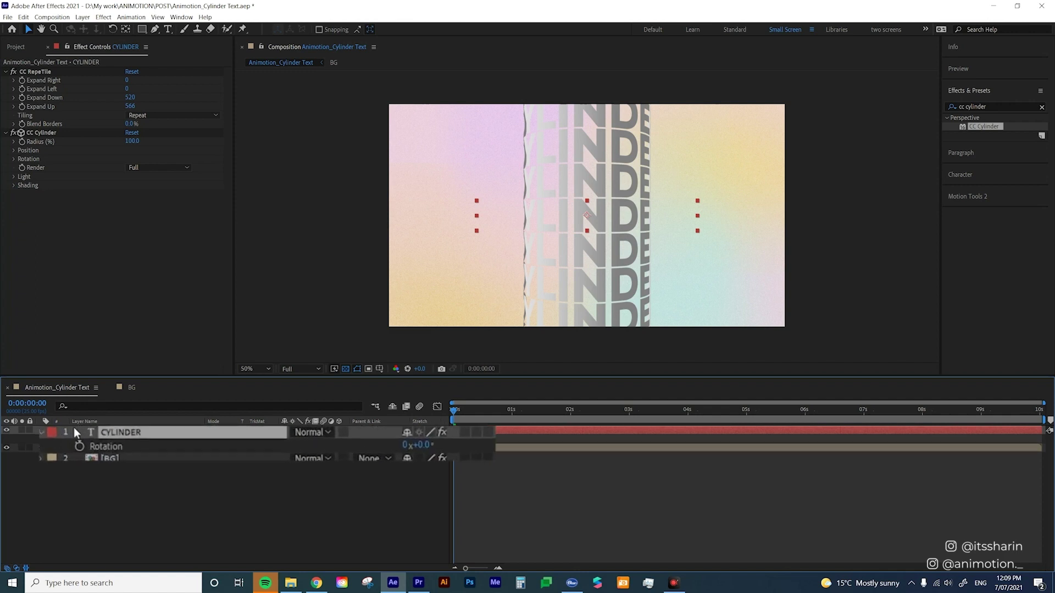
click(419, 445)
text(270)
key(Return)
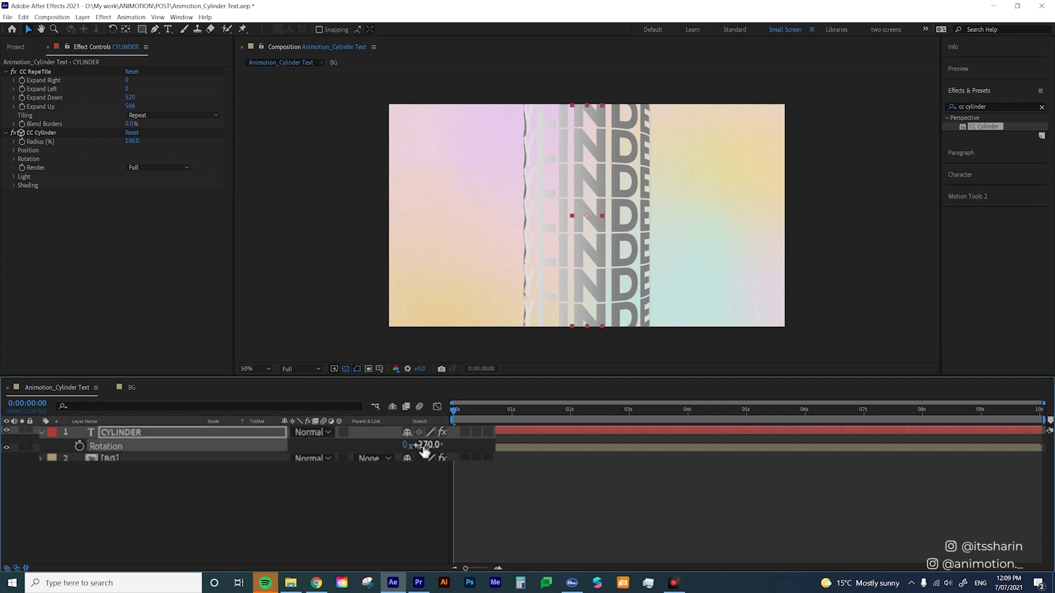
Set CC Cylinder's Rotation Z to 90°
click(13, 159)
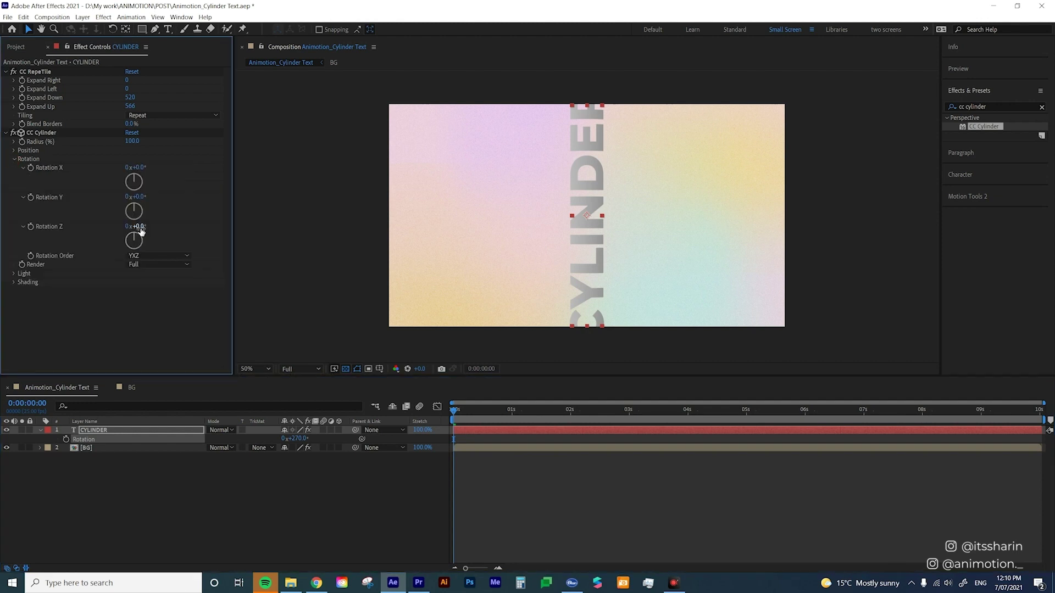
click(140, 226)
text(90)
key(Return)
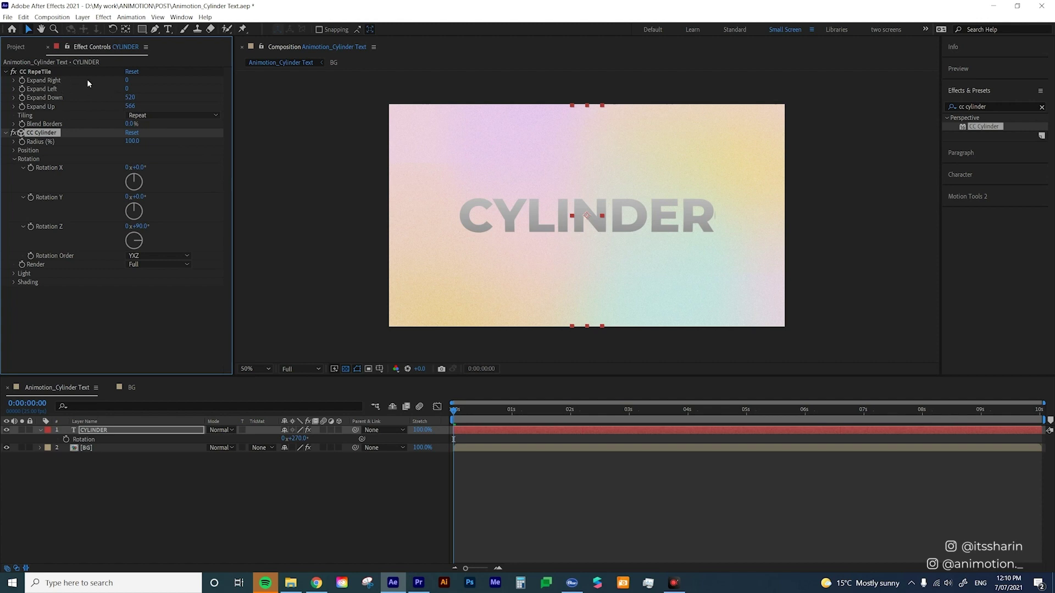
Reset tile expansion, set Expand Right 400 and Left 600, and tilt the cylinder on X
click(132, 72)
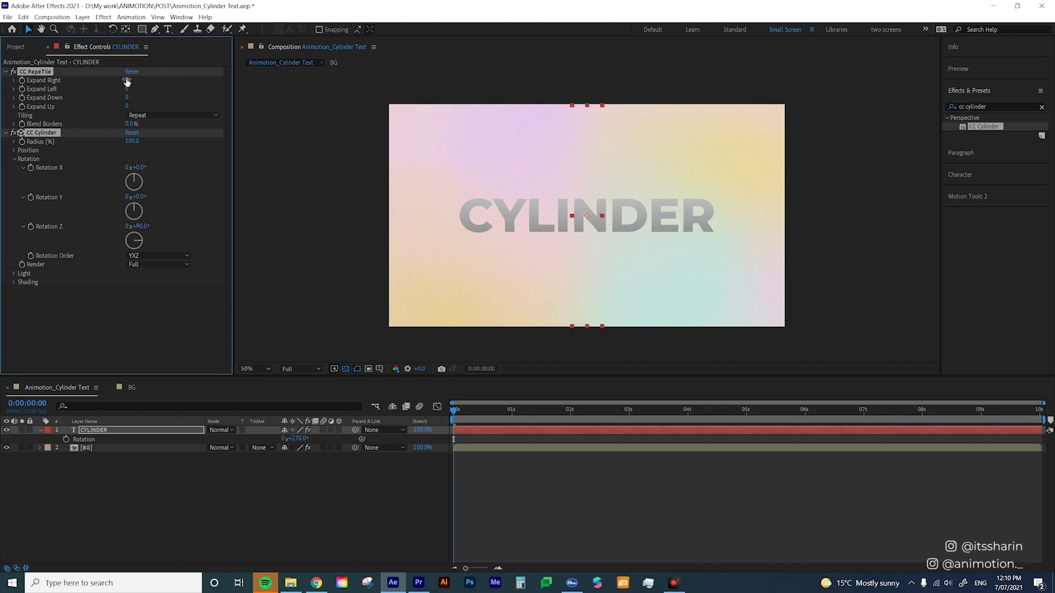
click(127, 80)
text(400)
key(Tab)
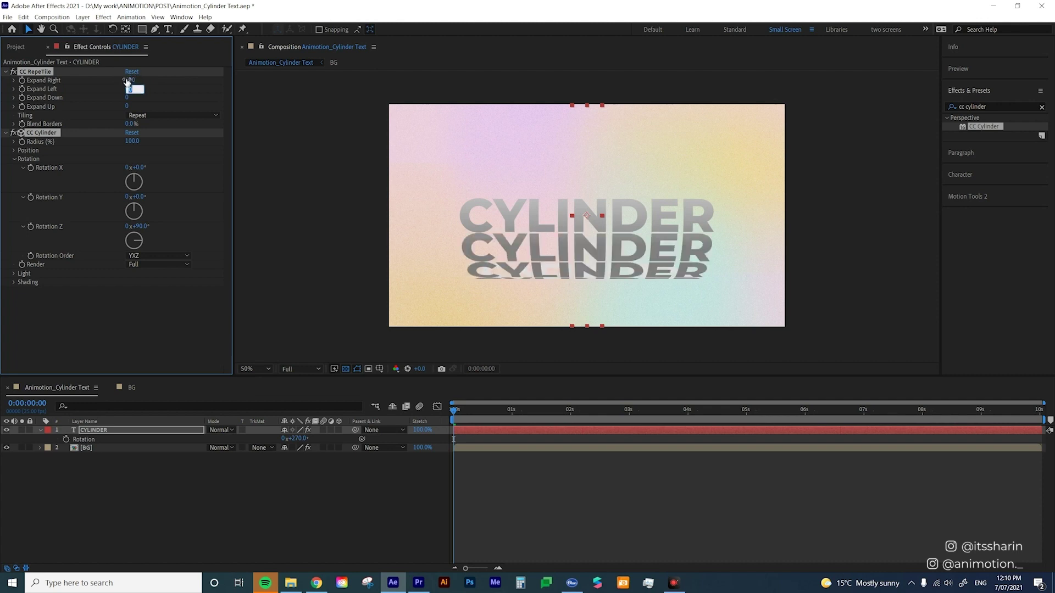
text(600)
key(Return)
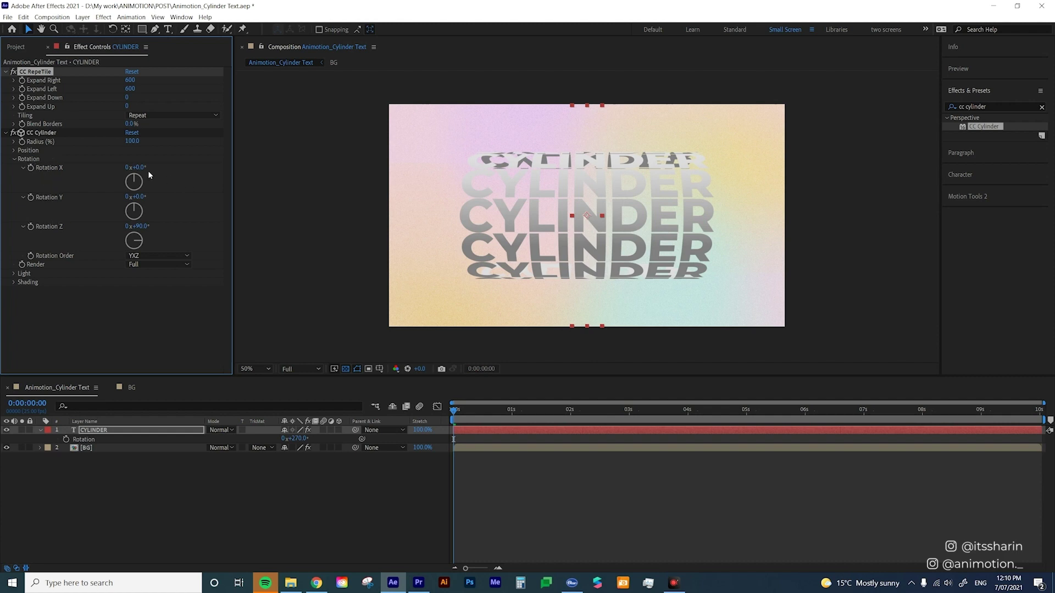
drag(138, 167, 176, 164)
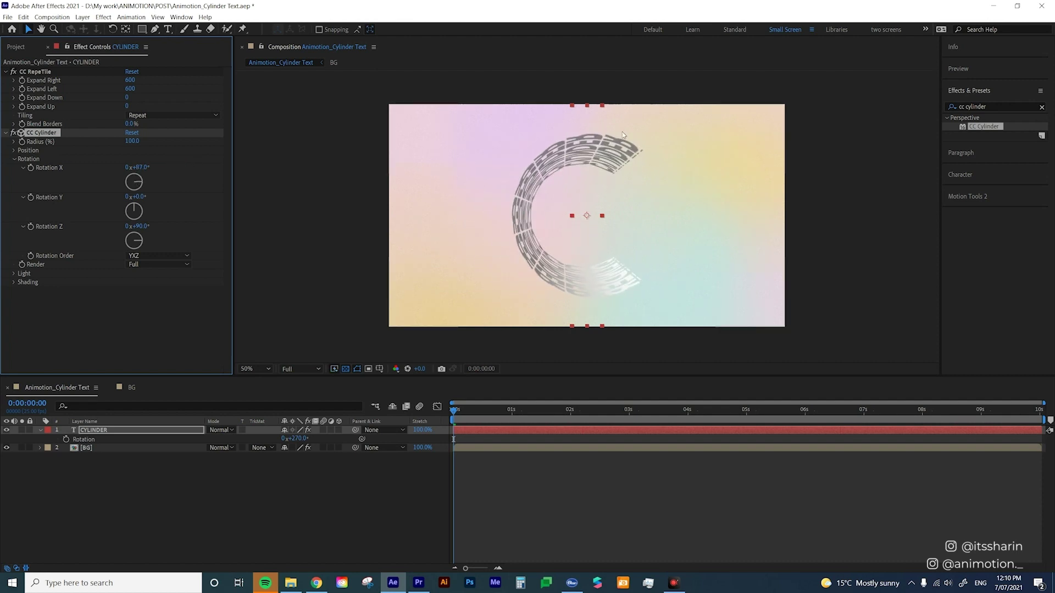
Raise Expand Right and Left to 700, then 900, and turn Rotation X to 1x+27°
click(130, 80)
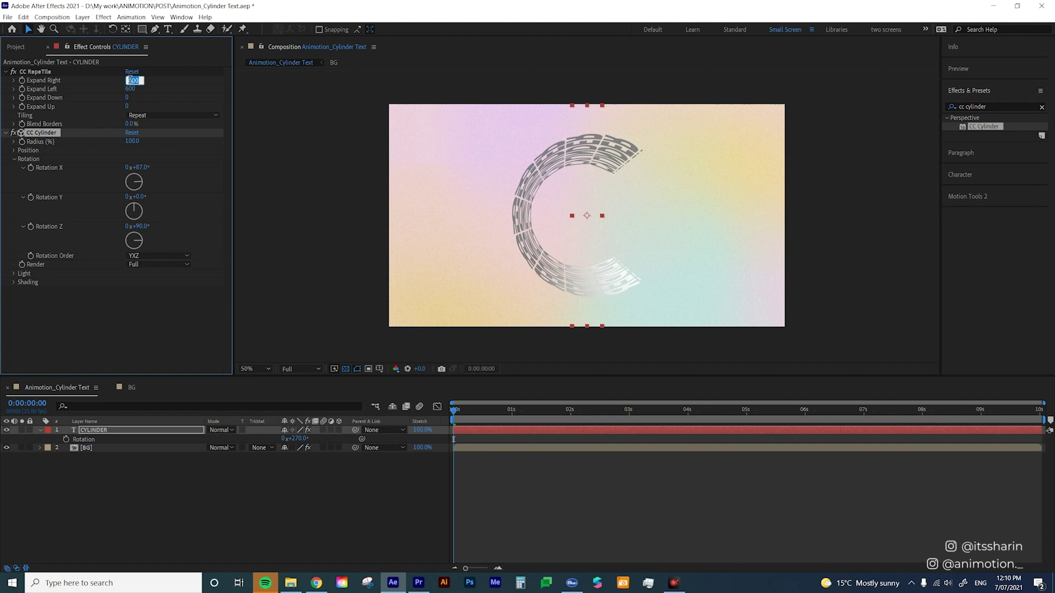
text(700)
key(Tab)
text(7)
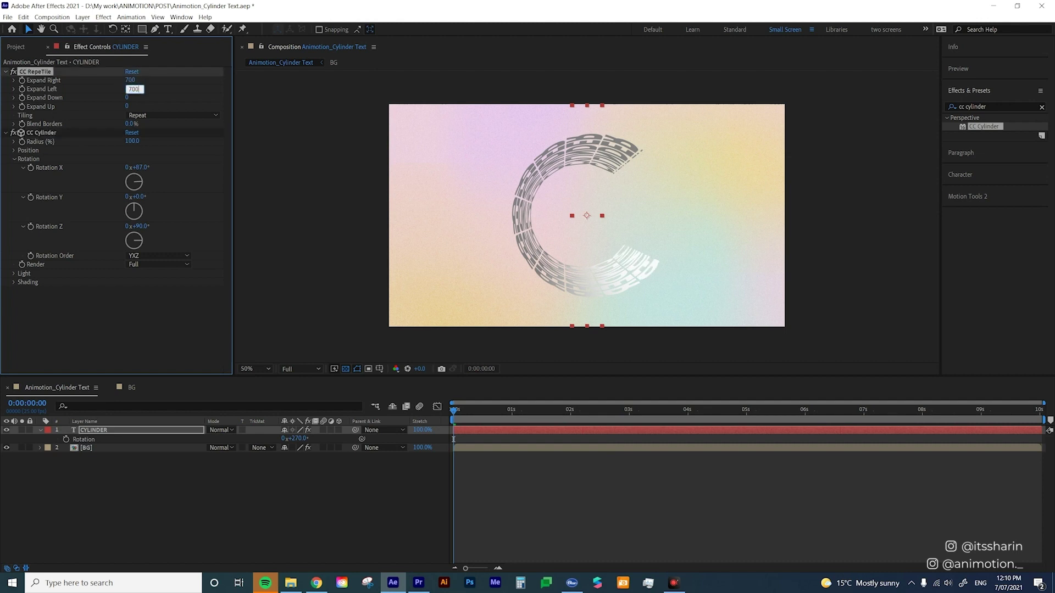
text(00)
key(Tab)
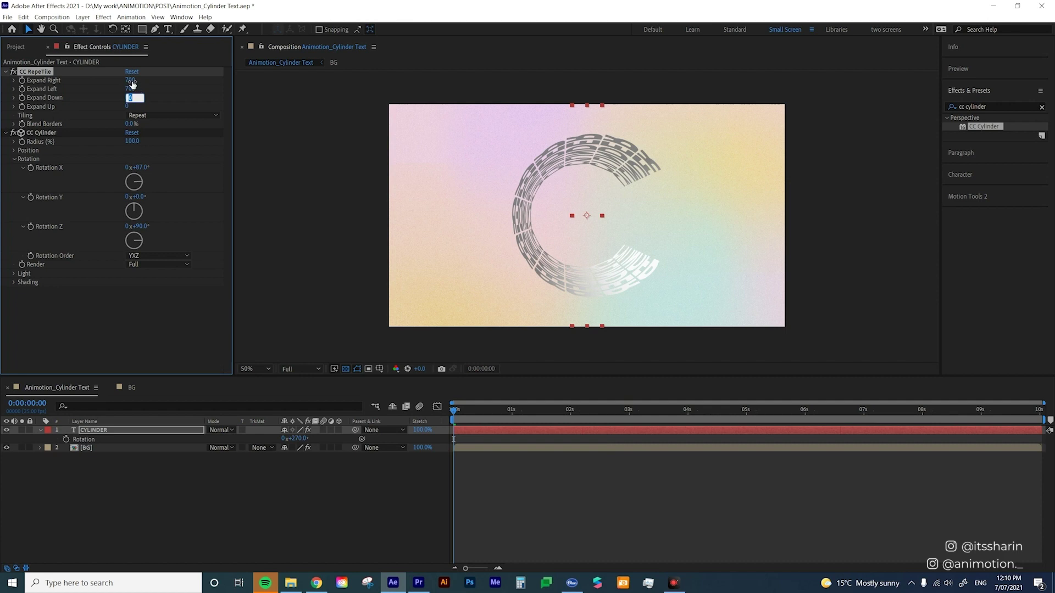
click(131, 80)
text(900)
key(Tab)
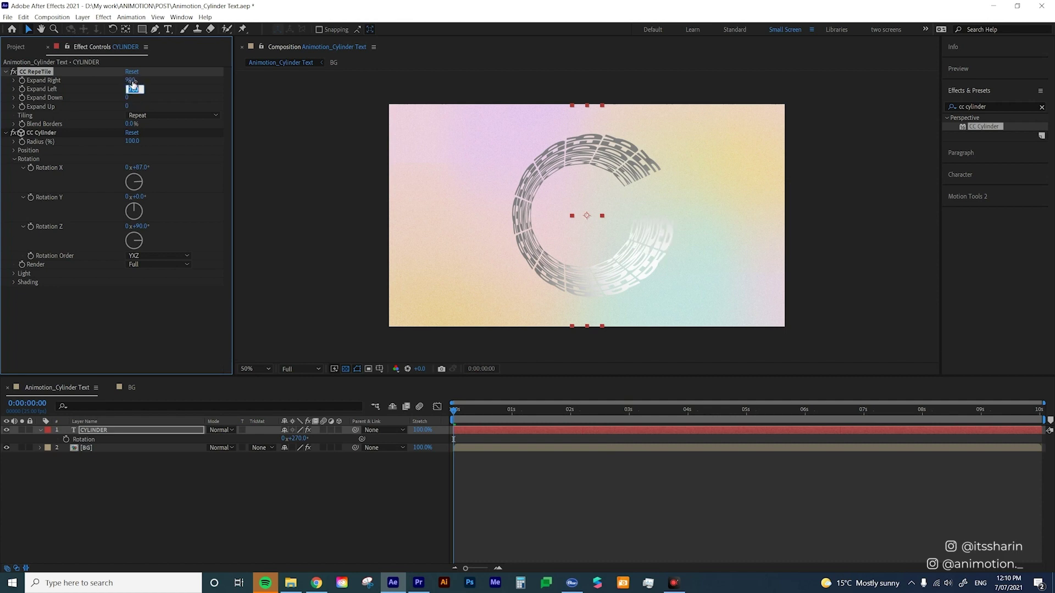
text(900)
key(Tab)
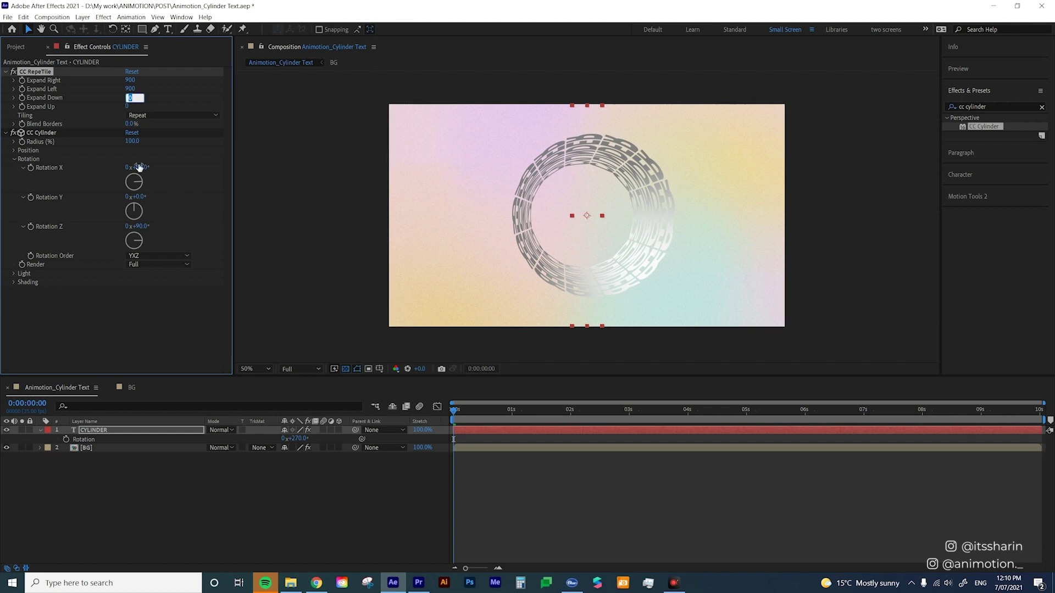
drag(141, 167, 285, 155)
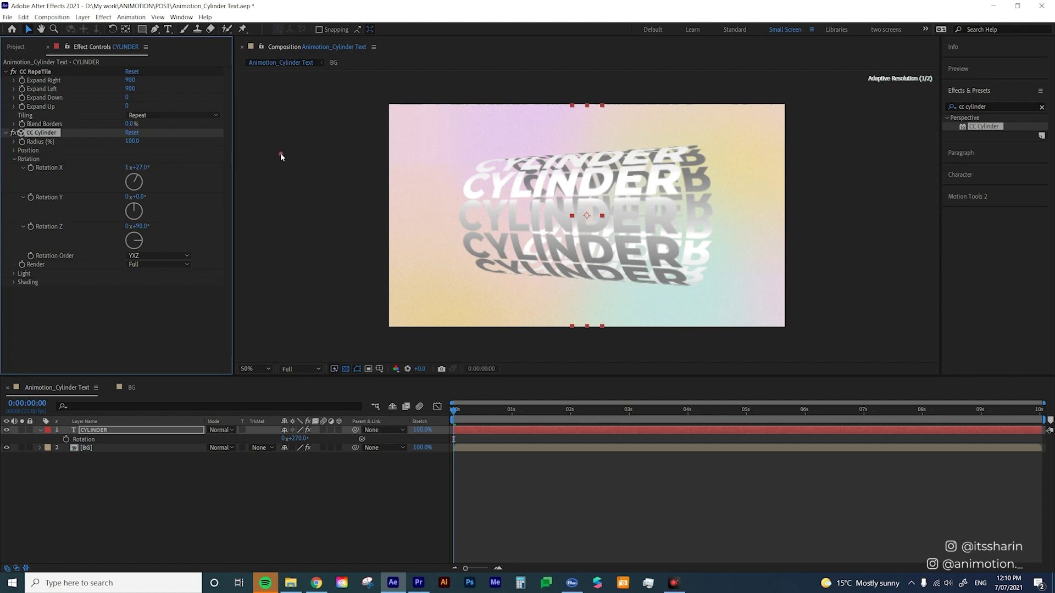
Set cylinder Rotation Y to 117° and Rotation X to 1x+28°, undoing a trial layer rotation
drag(137, 197, 179, 183)
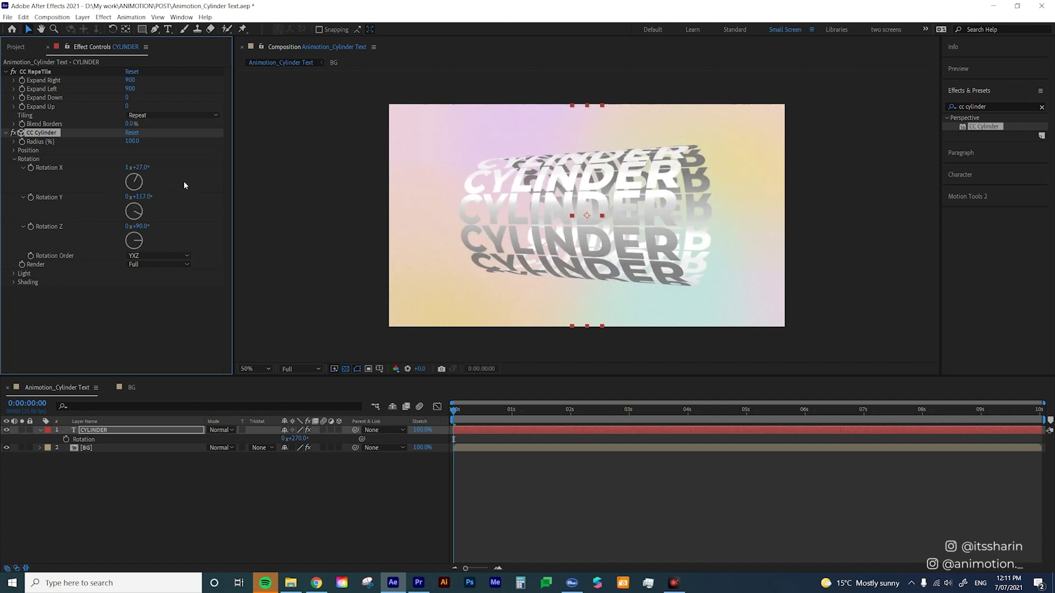
click(165, 430)
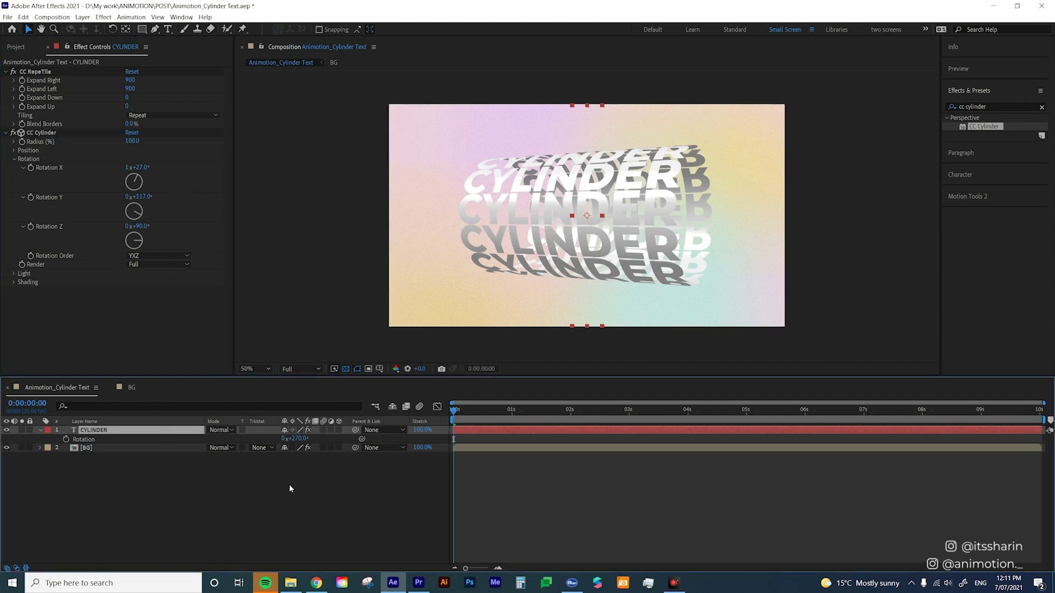
click(45, 133)
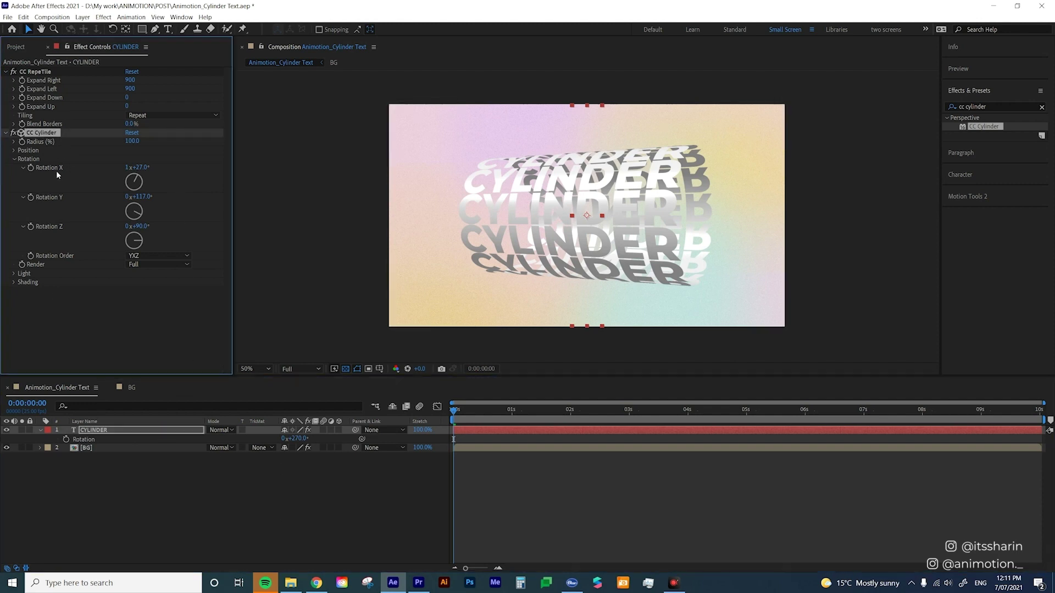
click(127, 430)
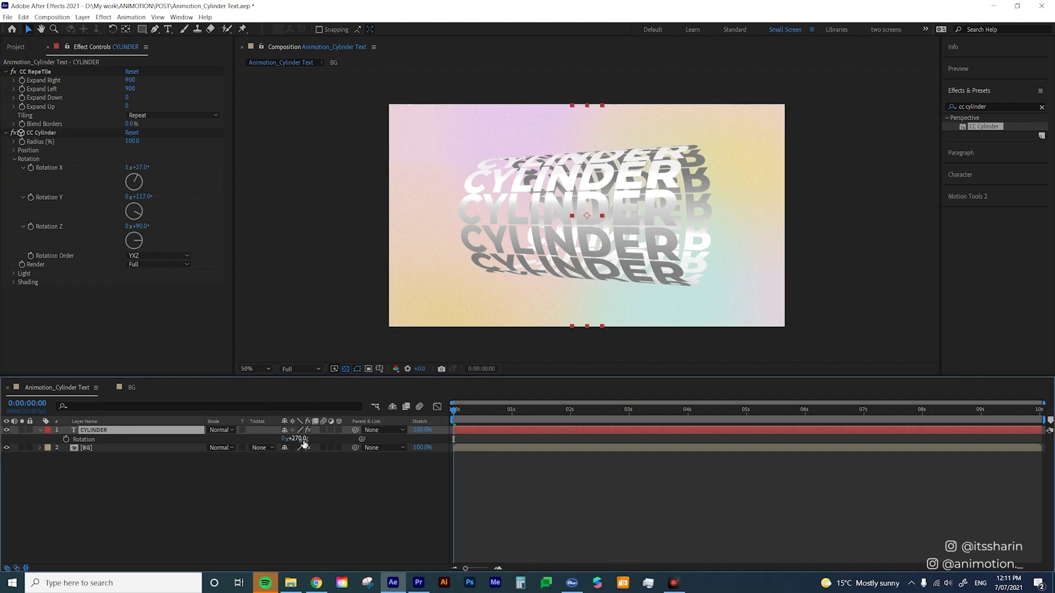
mouse_move(304, 443)
mouse_down()
mouse_move(330, 439)
mouse_move(300, 437)
mouse_up()
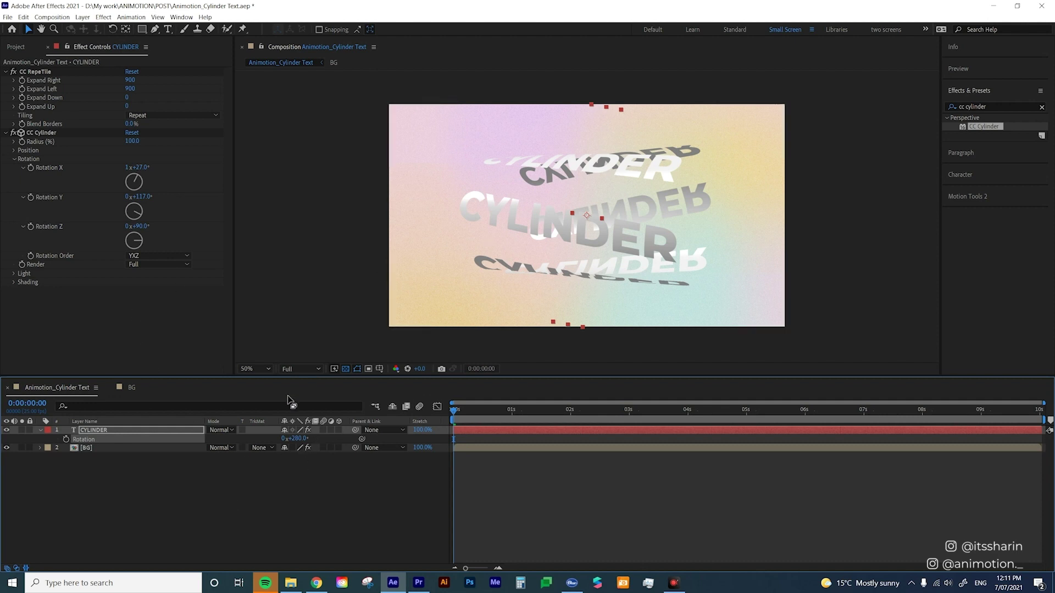
key(ctrl+z)
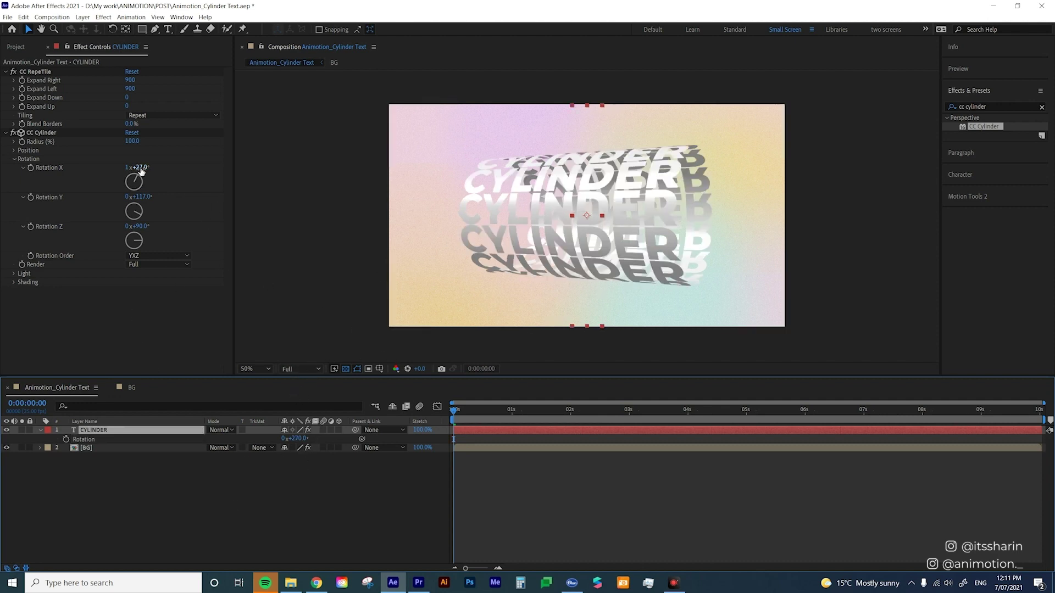
mouse_move(138, 167)
mouse_down()
mouse_move(174, 166)
mouse_move(148, 173)
mouse_up()
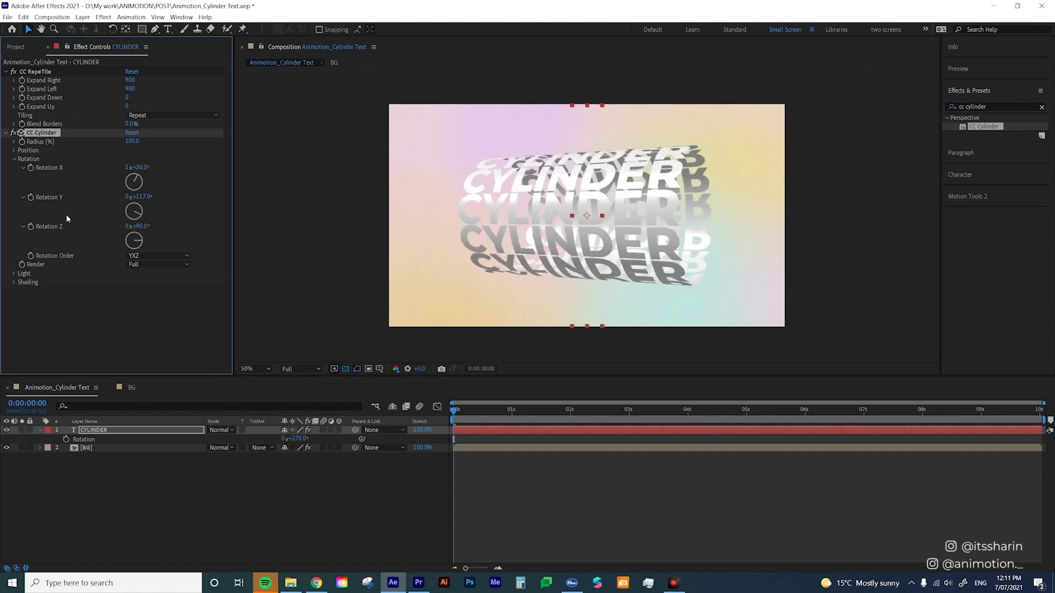
click(13, 150)
drag(131, 159, 137, 164)
key(ctrl+z)
click(110, 432)
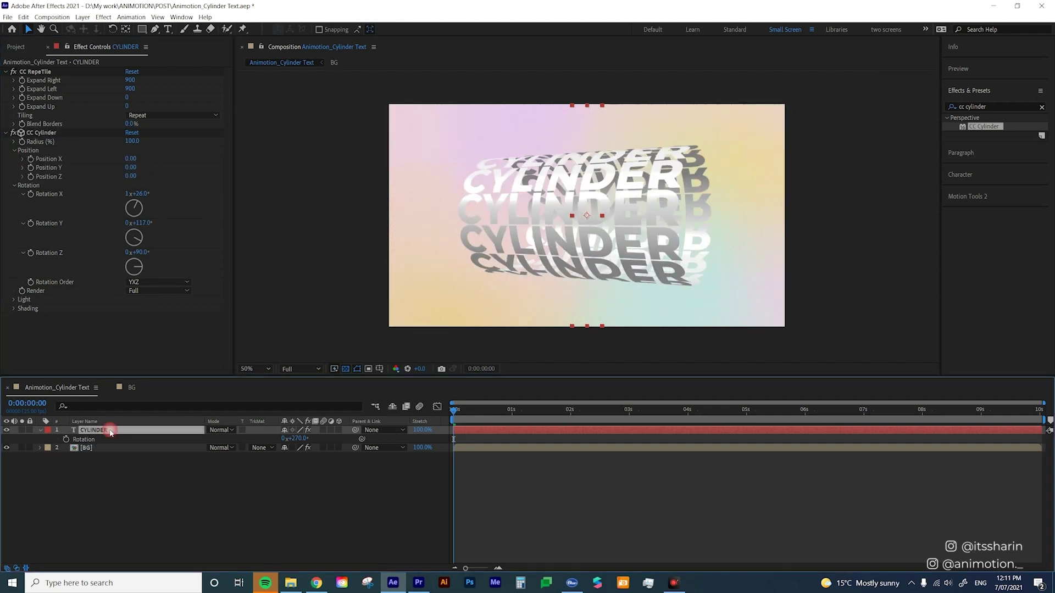
key(p)
drag(287, 439, 316, 450)
key(ctrl+z)
Keyframe CC Cylinder Rotation Y at the start and at 10 seconds
click(345, 471)
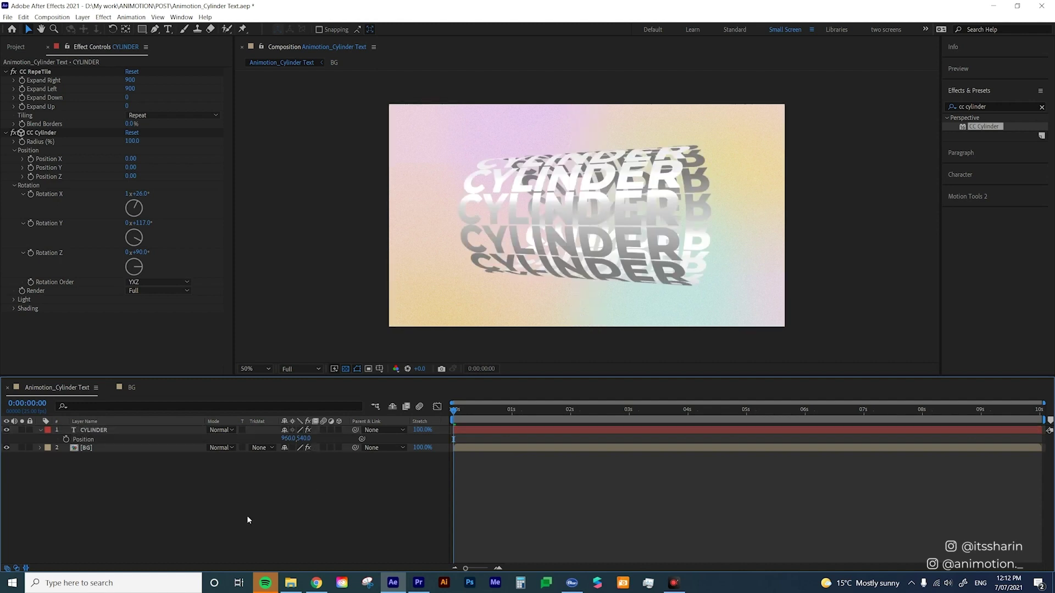
click(499, 422)
drag(497, 415, 454, 413)
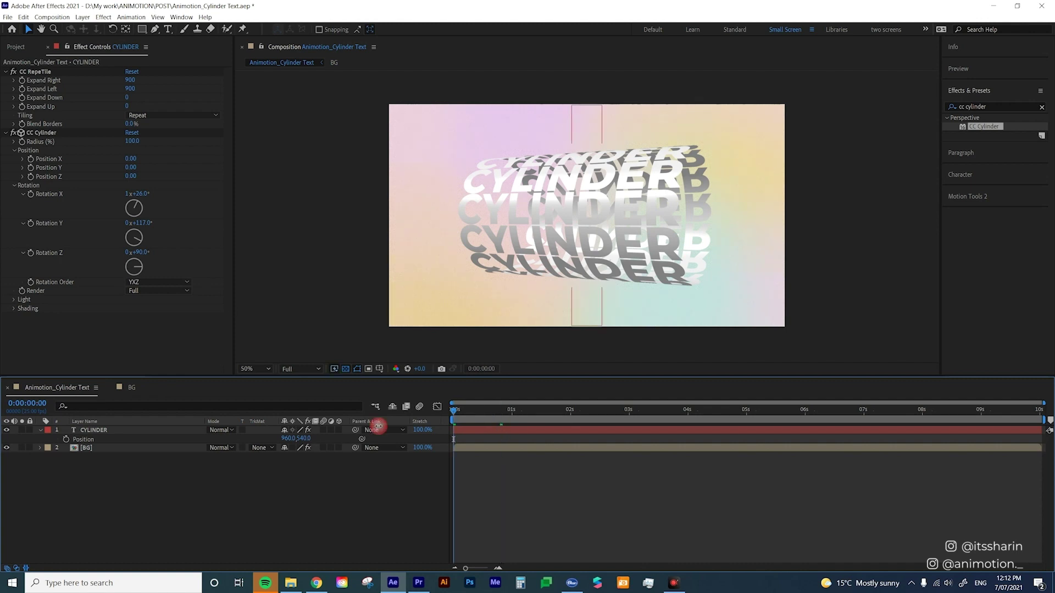
click(467, 431)
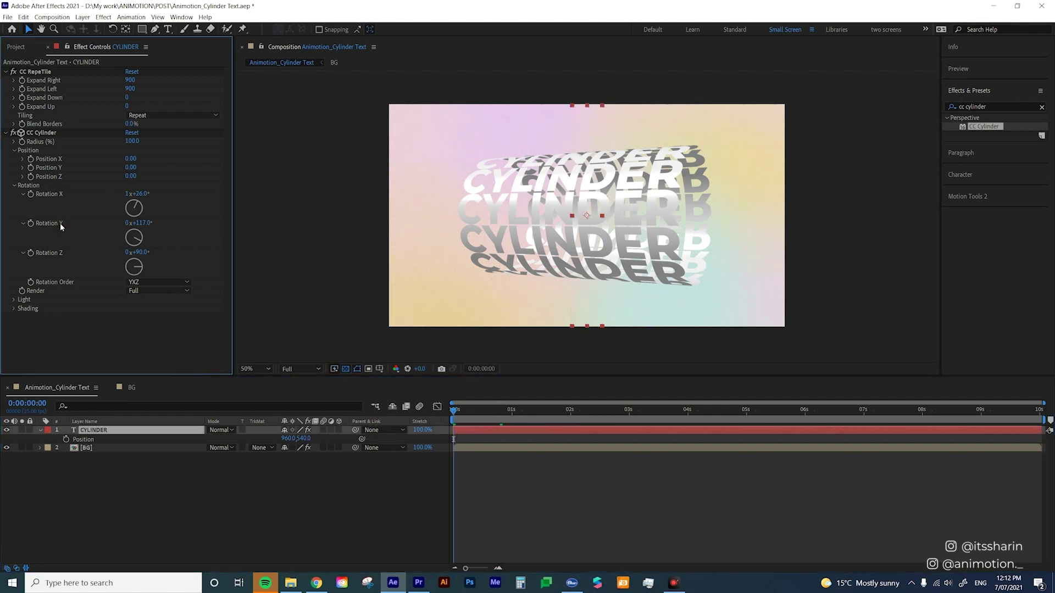
click(31, 224)
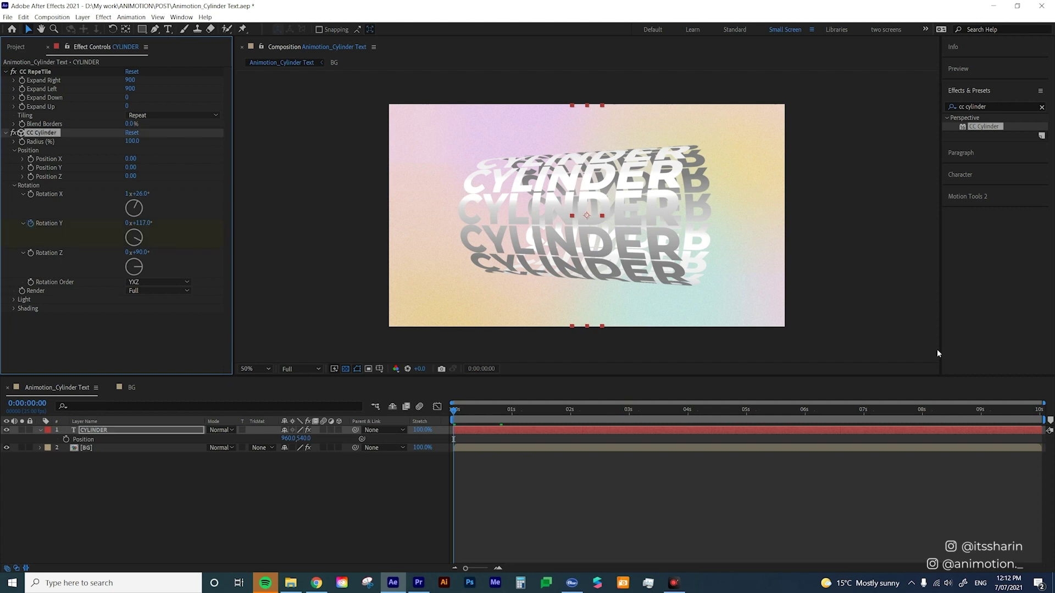
drag(965, 413, 1041, 411)
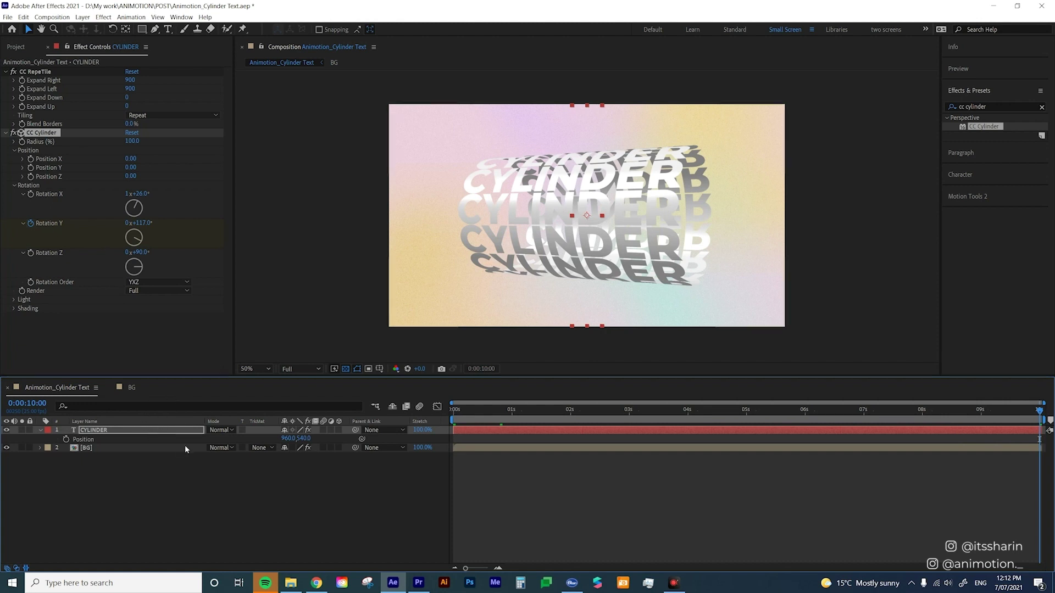
key(u)
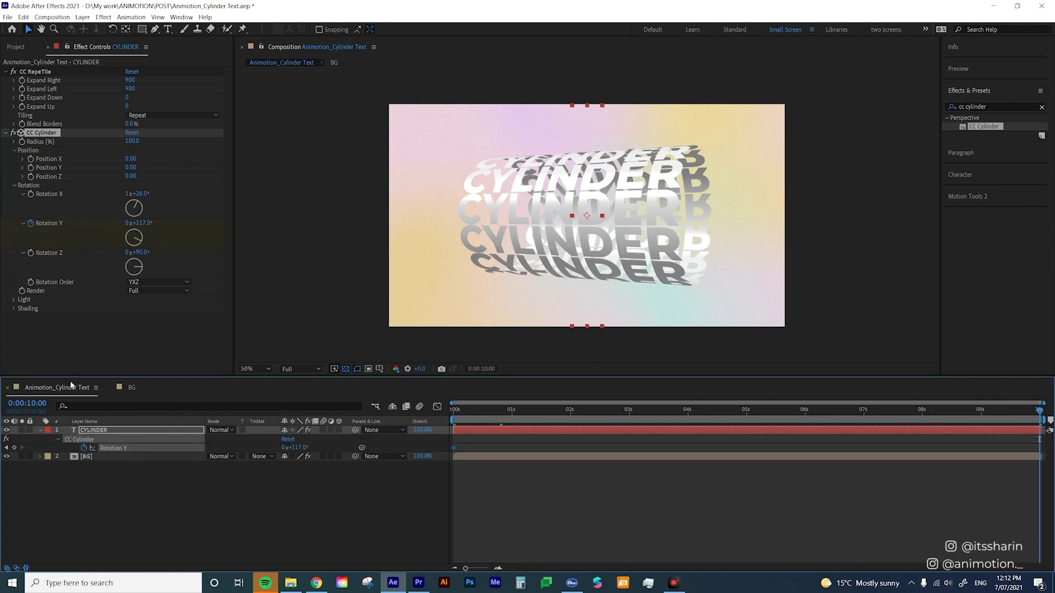
click(16, 450)
Set Rotation Y to 0° at the start and -100° at the end, then preview
key(Home)
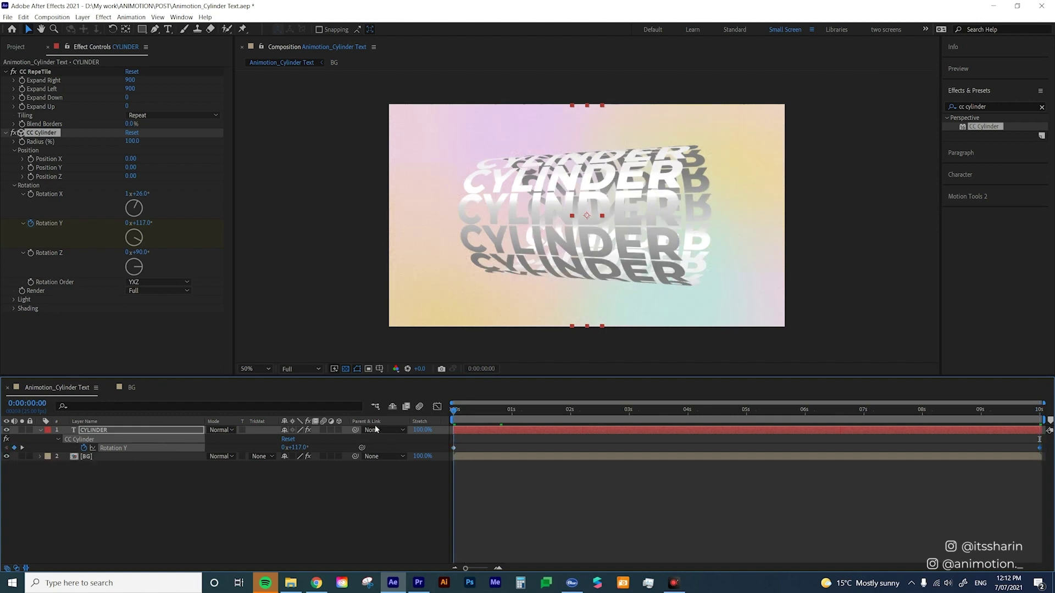
click(296, 447)
text(0)
key(Return)
key(End)
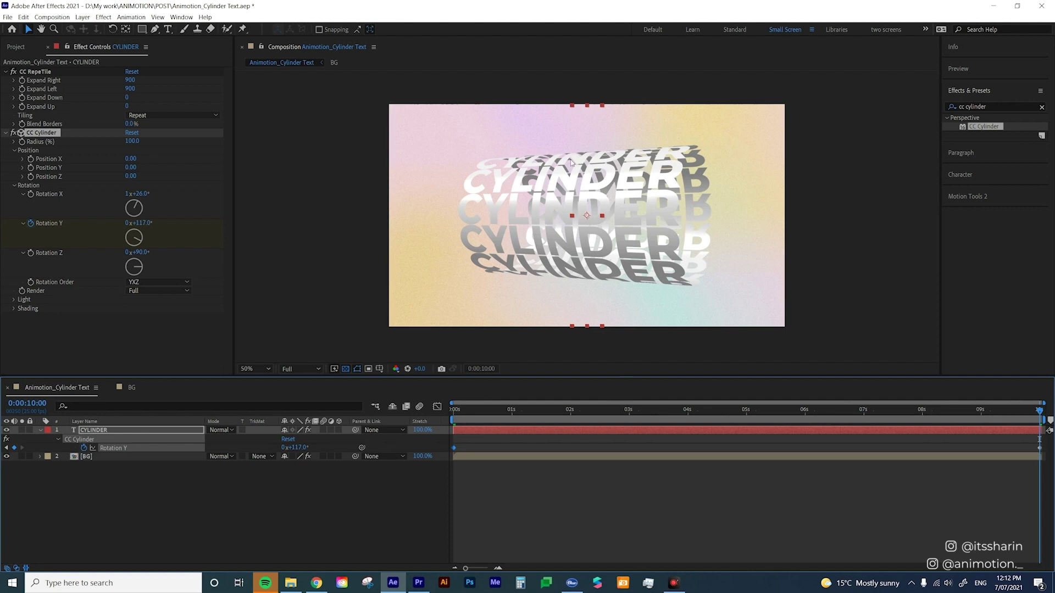
click(297, 447)
text(-100)
key(Return)
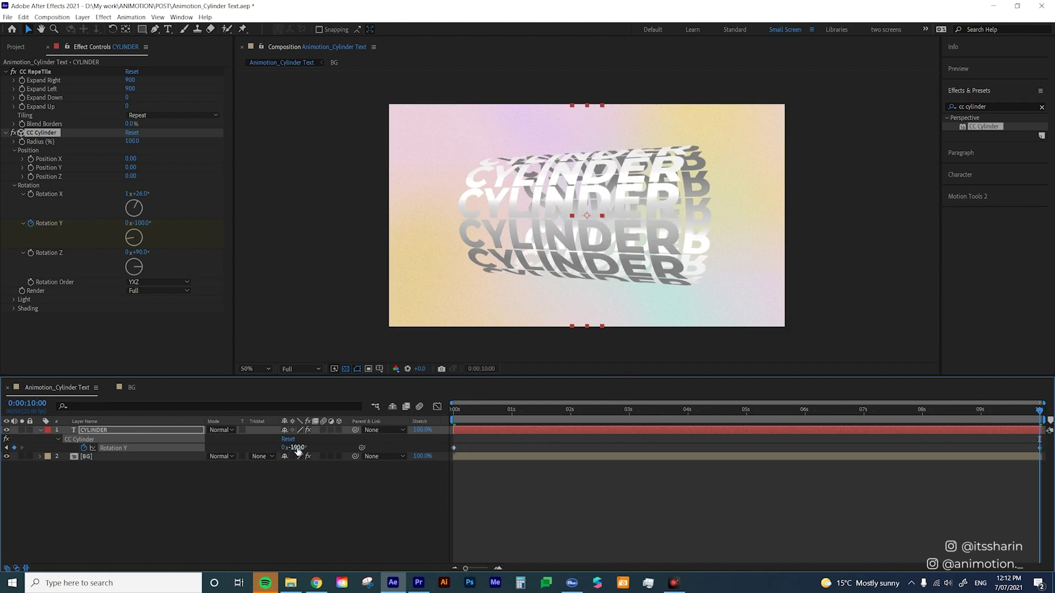
key(space)
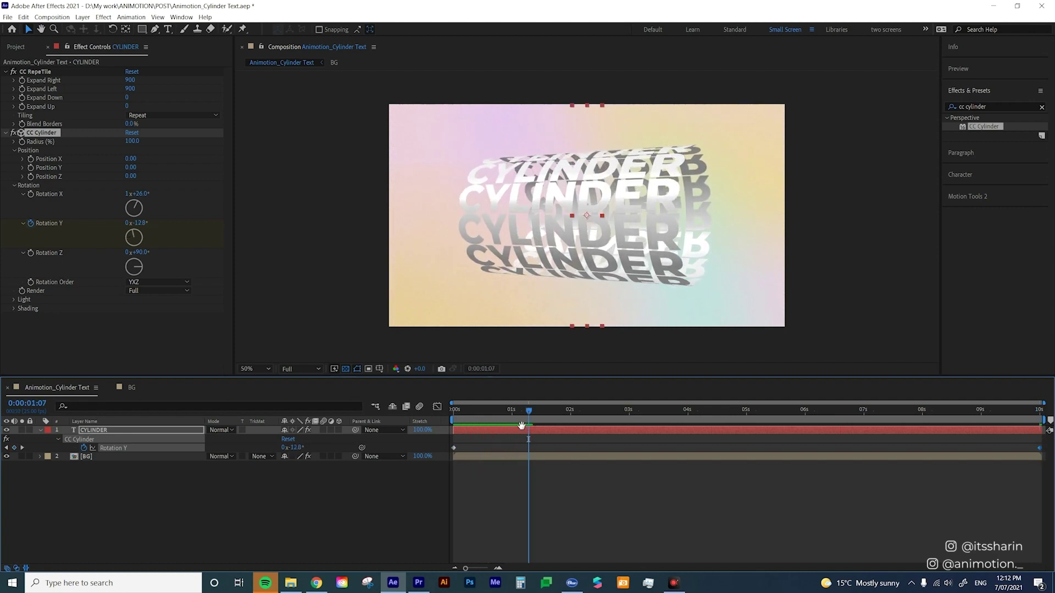
key(space)
Change the end Rotation Y keyframe to -1x+0.0° and preview the full spin
drag(979, 412, 1039, 412)
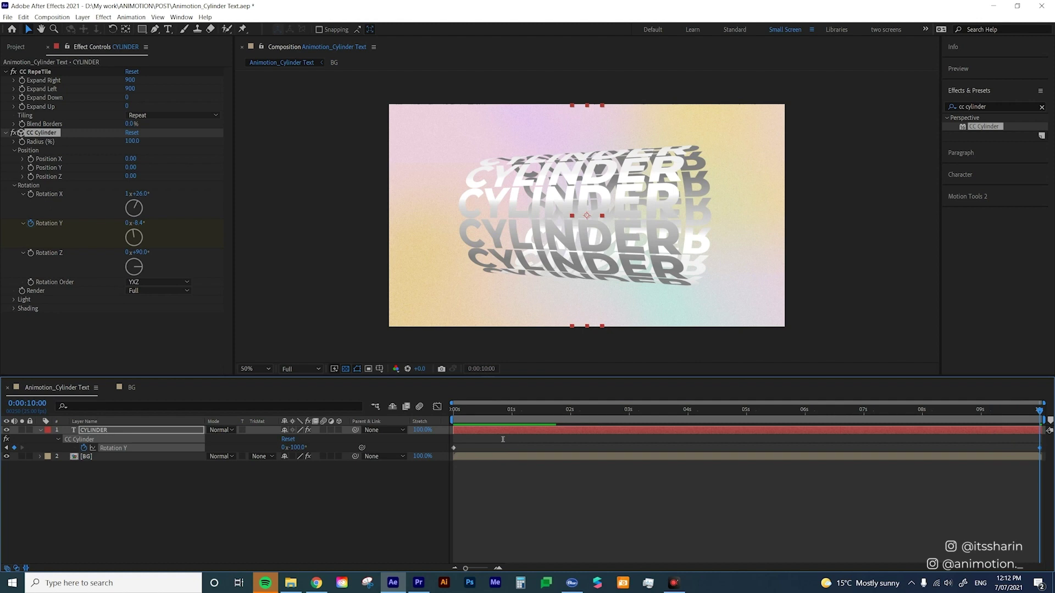
click(283, 447)
key(Tab)
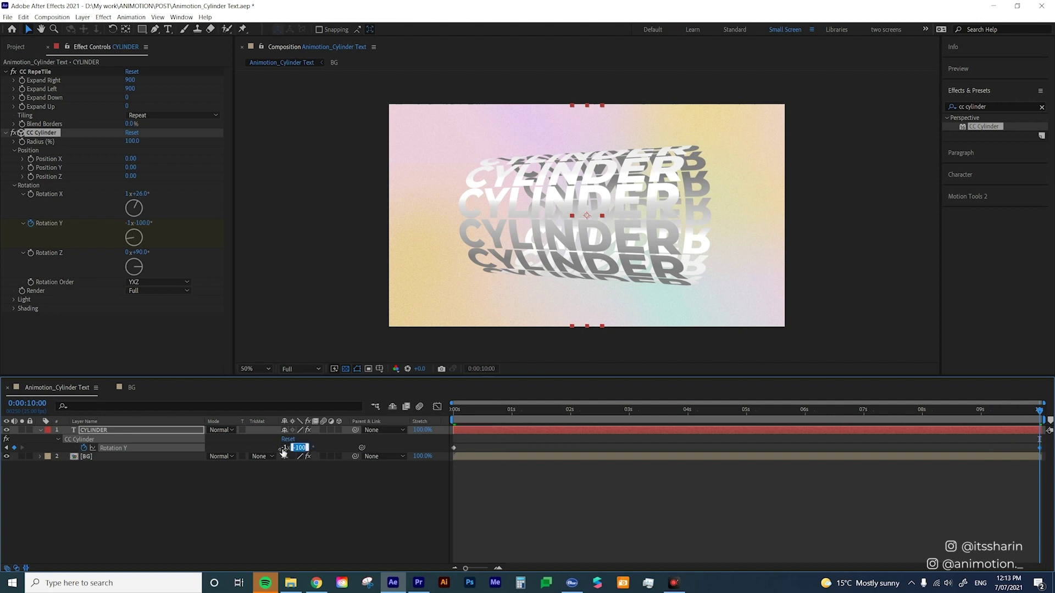
text(0)
key(Return)
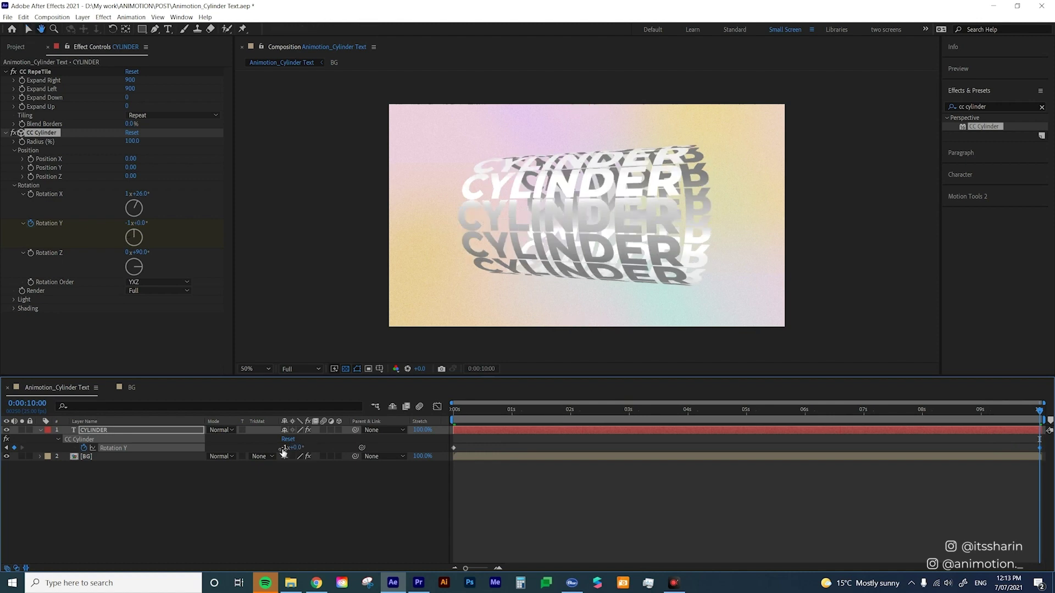
key(space)
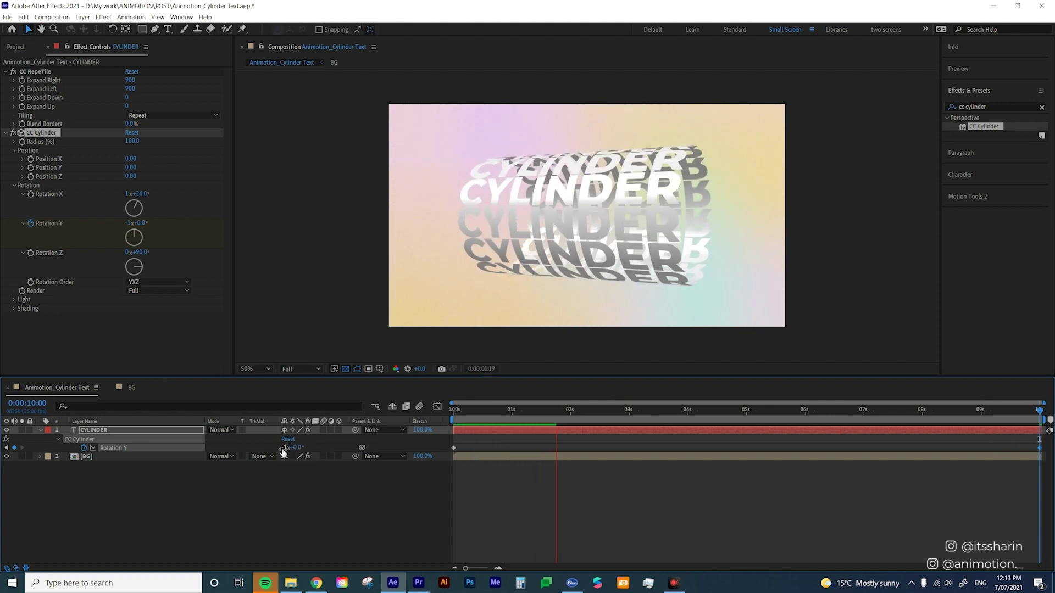
key(space)
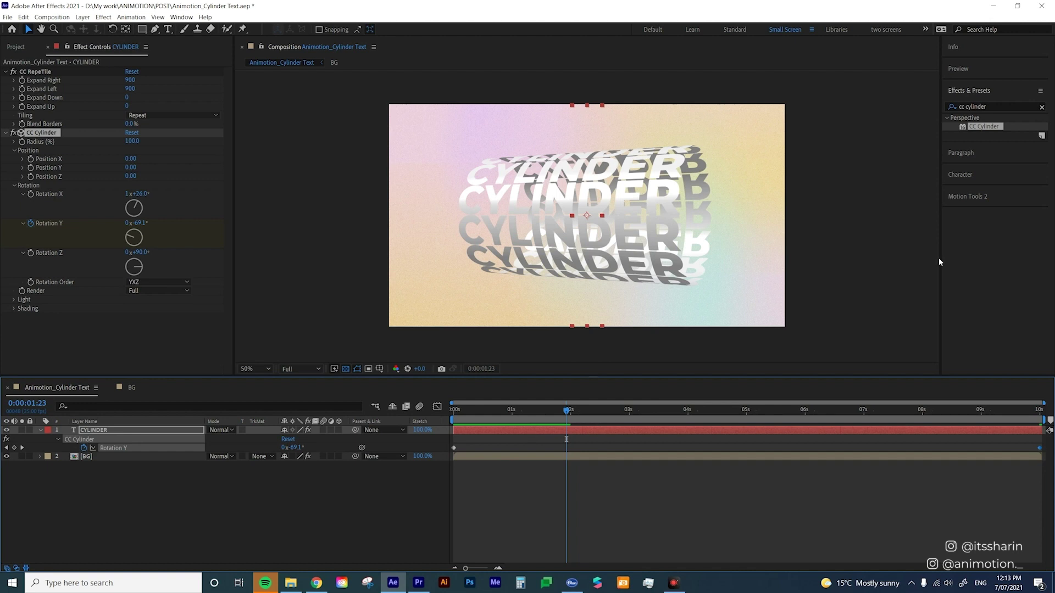
double_click(1010, 106)
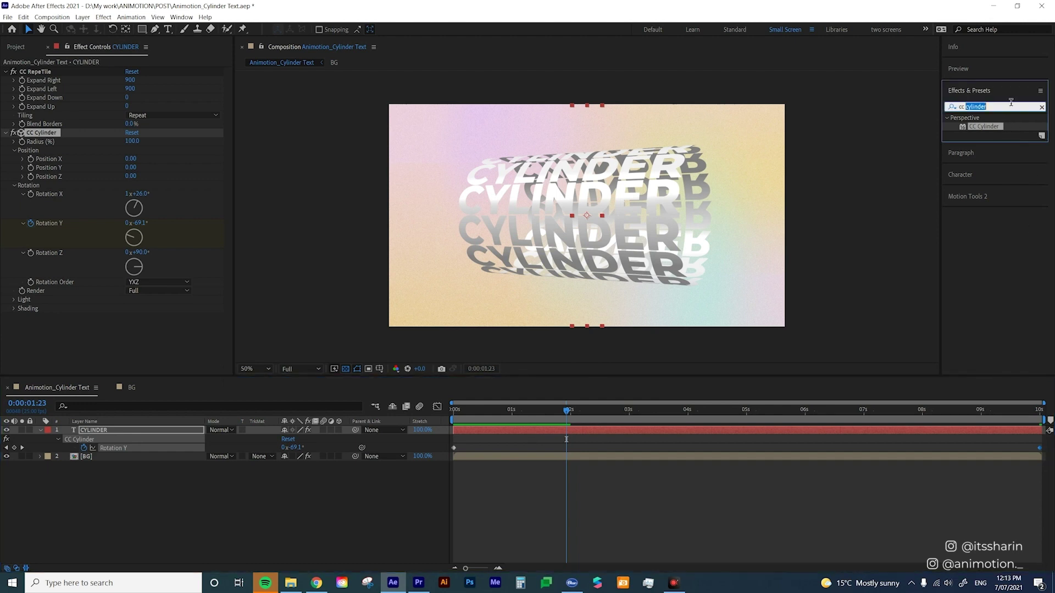
triple_click(1011, 106)
text(grow bounds)
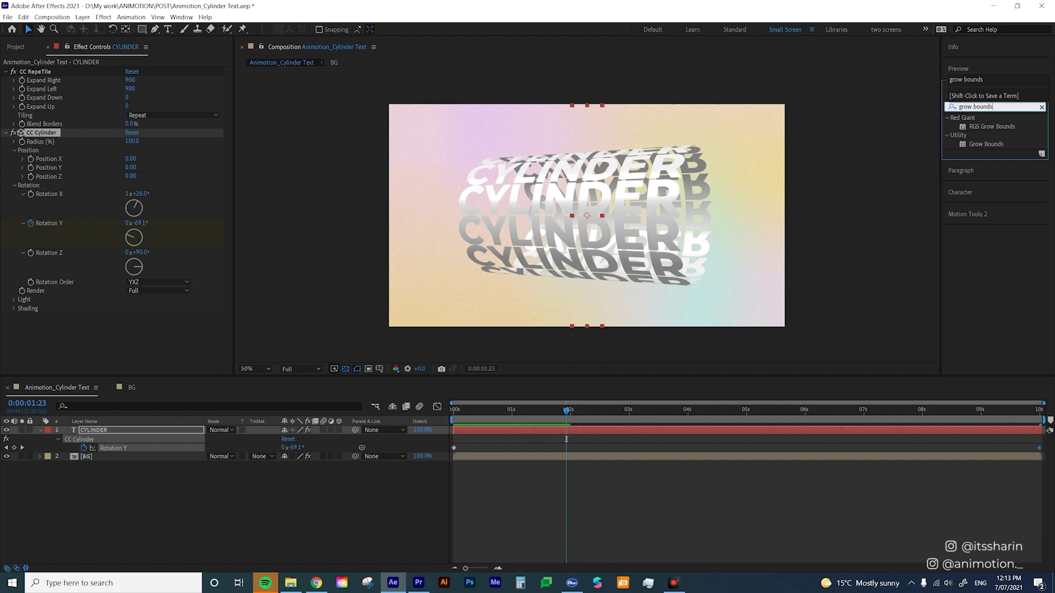
drag(986, 144, 612, 433)
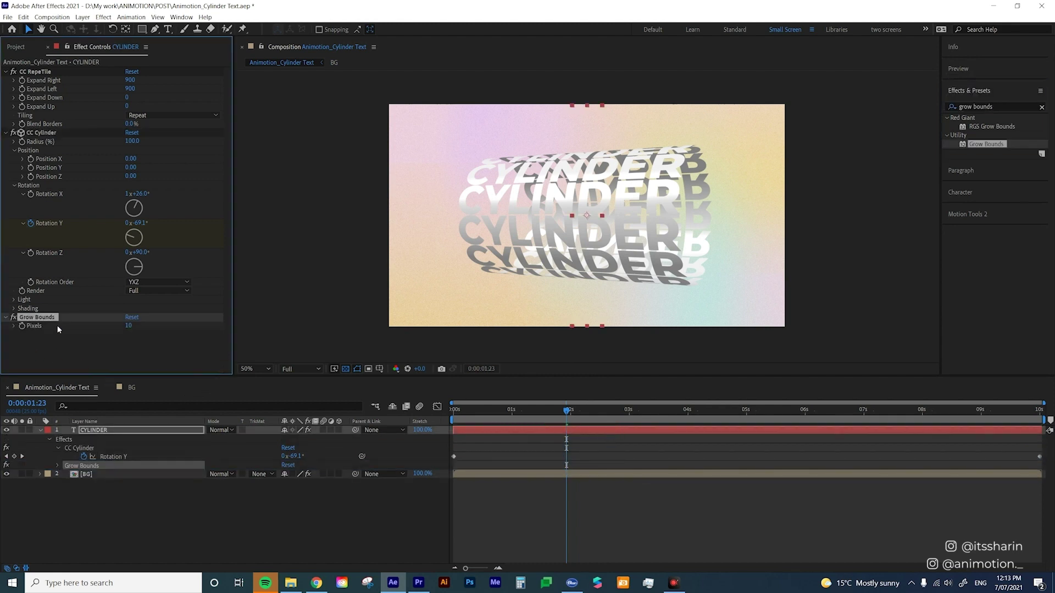
drag(55, 320, 60, 133)
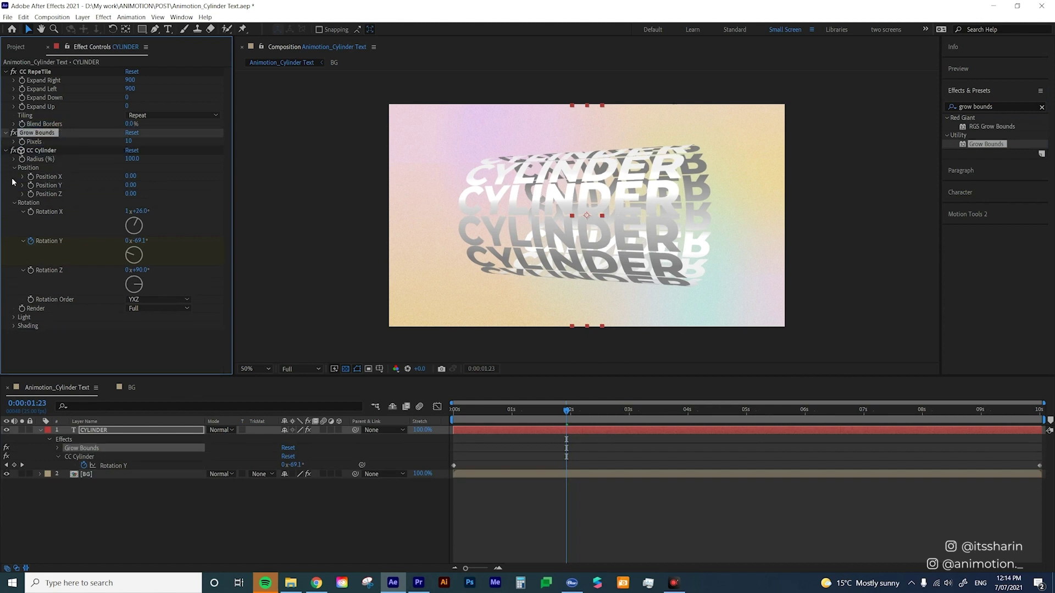
drag(131, 144, 126, 166)
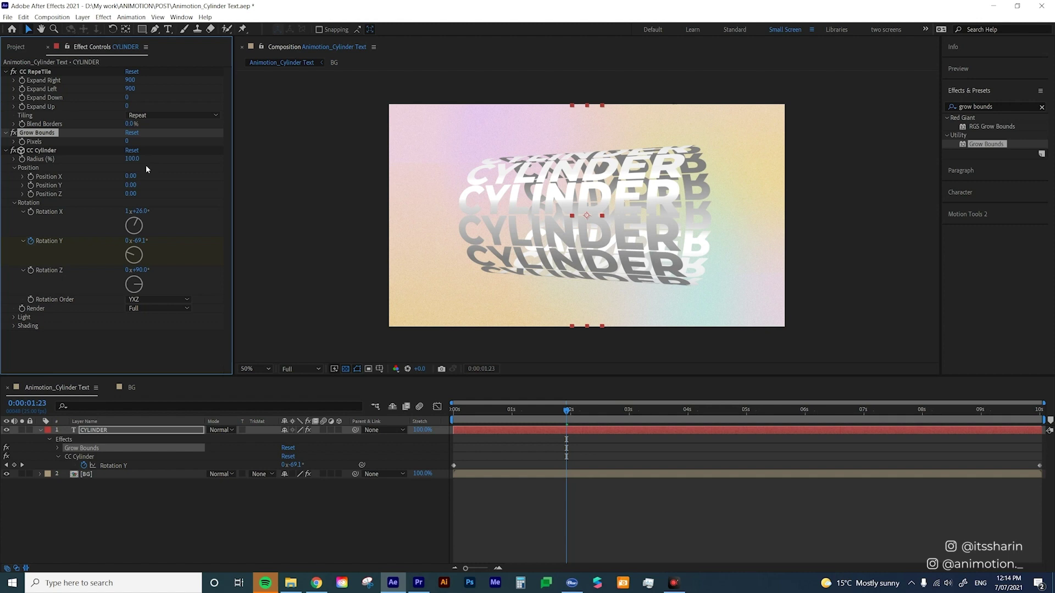
Delete the Grow Bounds effect and set CC Cylinder's Light and Shading Ambient to 50
key(Delete)
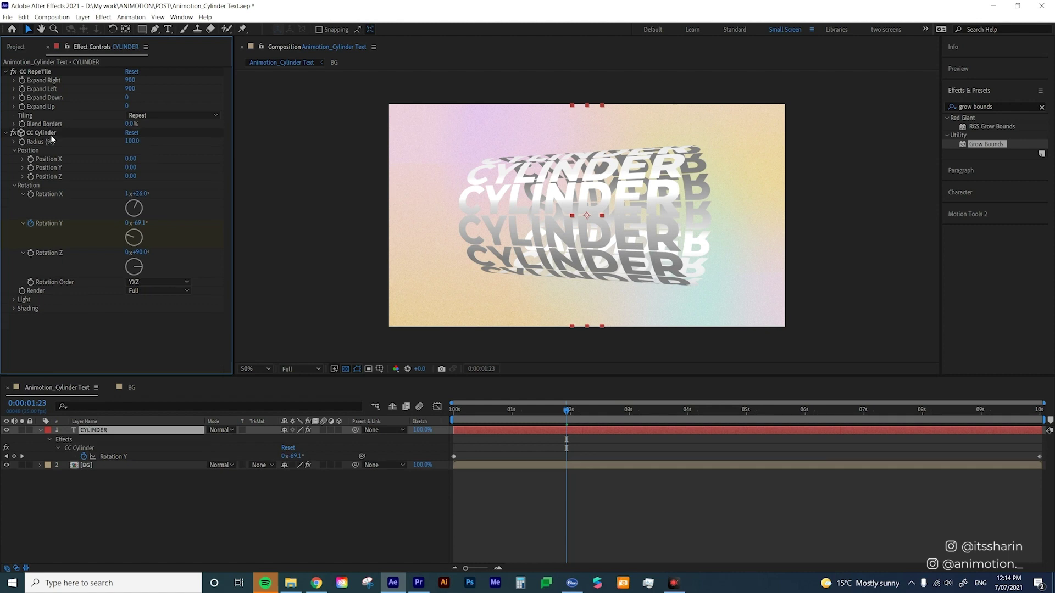
click(14, 299)
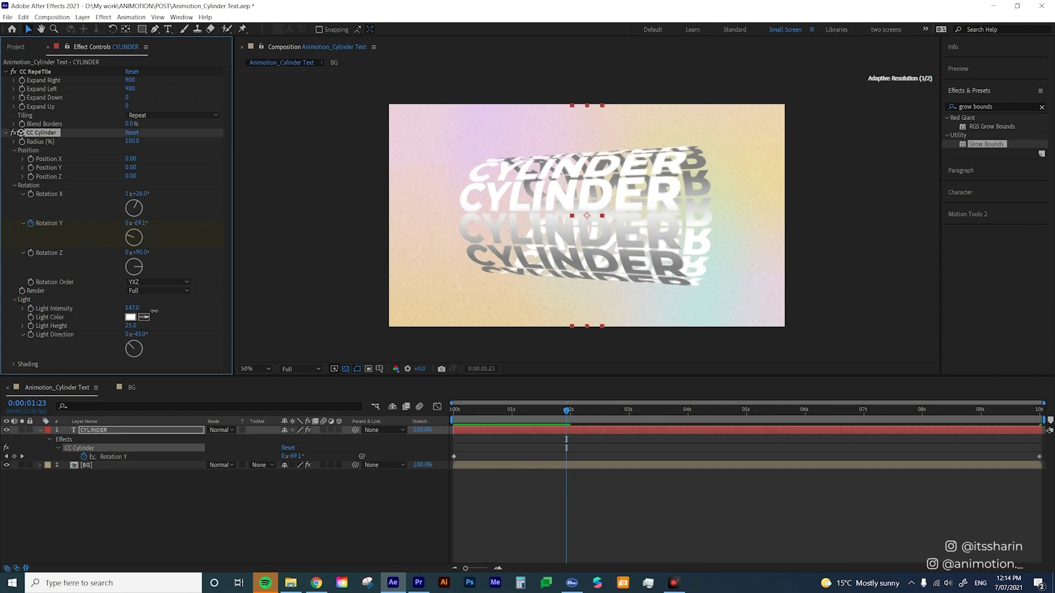
scroll(165, 308, down, 1)
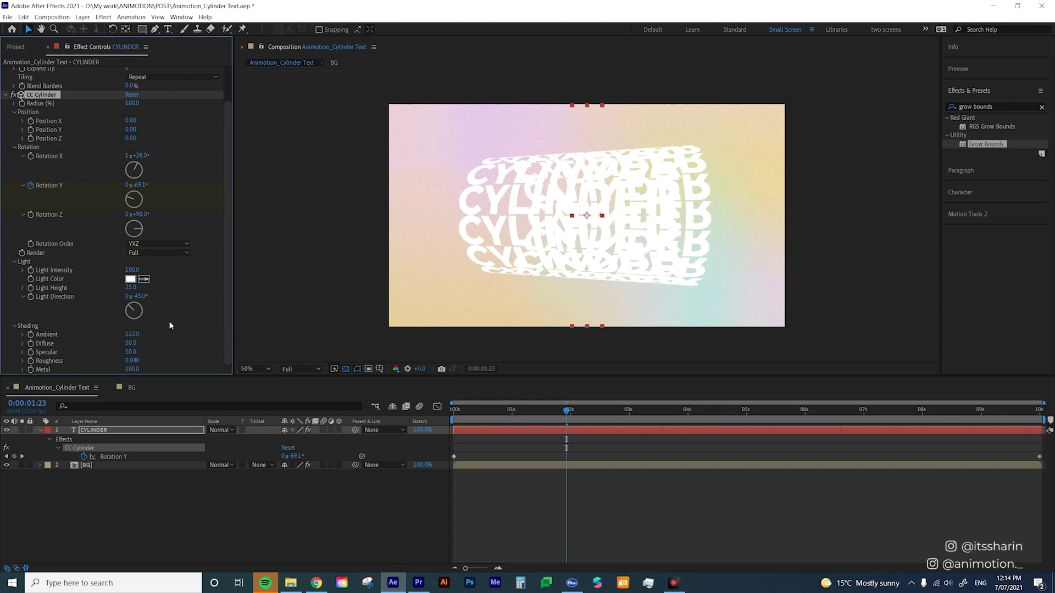
click(131, 334)
text(50)
key(Return)
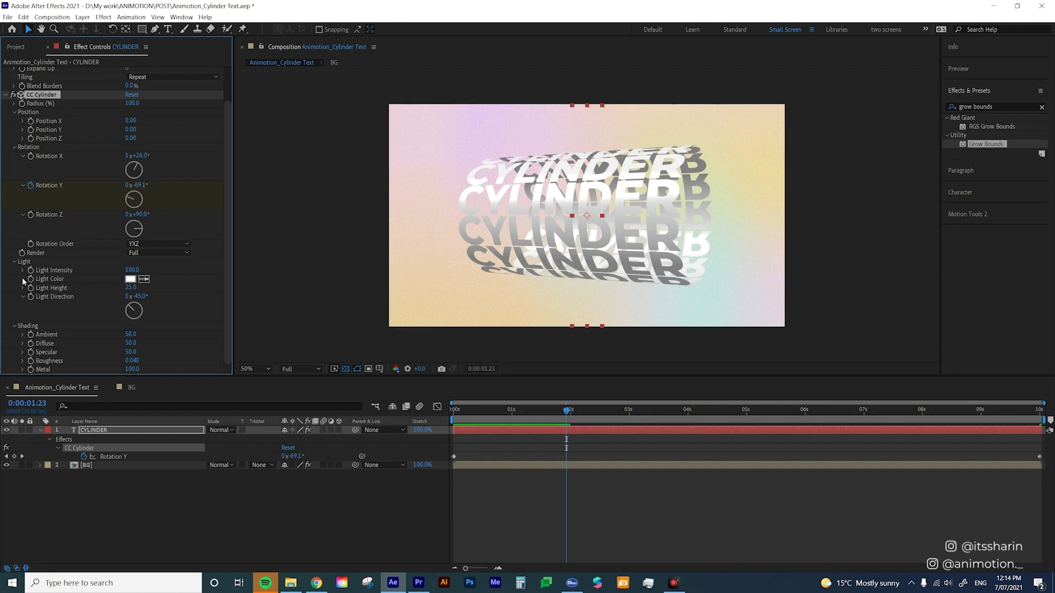
Pre-compose the CYLINDER text layer as 'CYLINDER' and open the new precomp
right_click(127, 430)
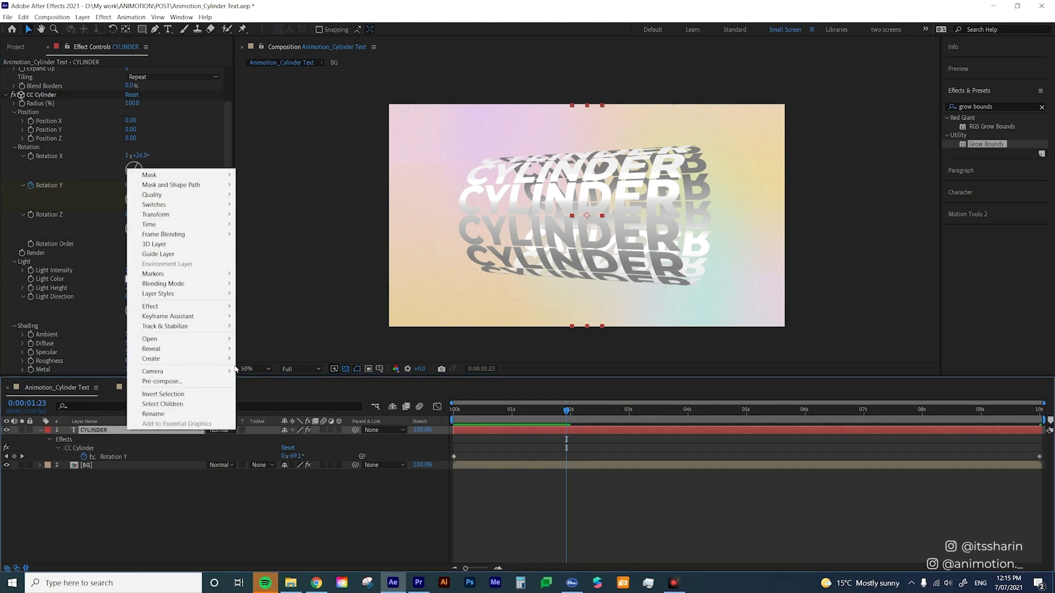
click(206, 378)
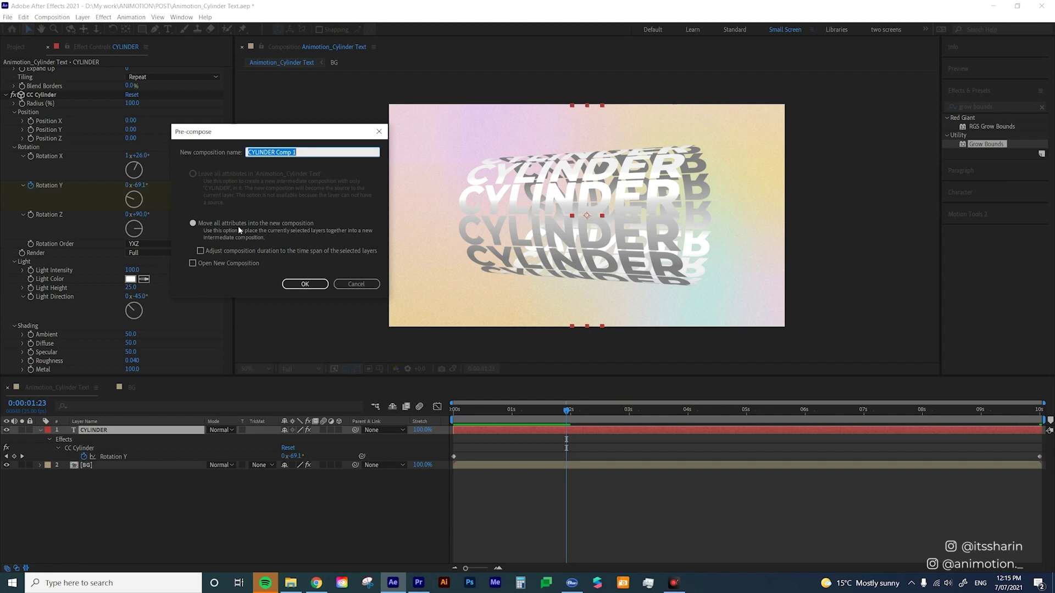
text(CYLINDER)
key(Return)
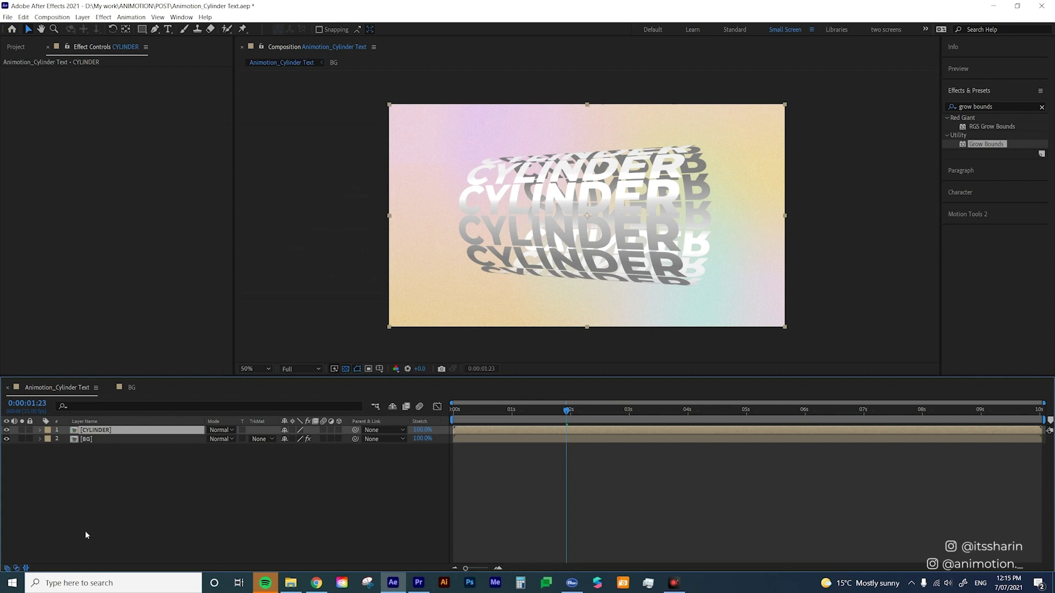
double_click(133, 431)
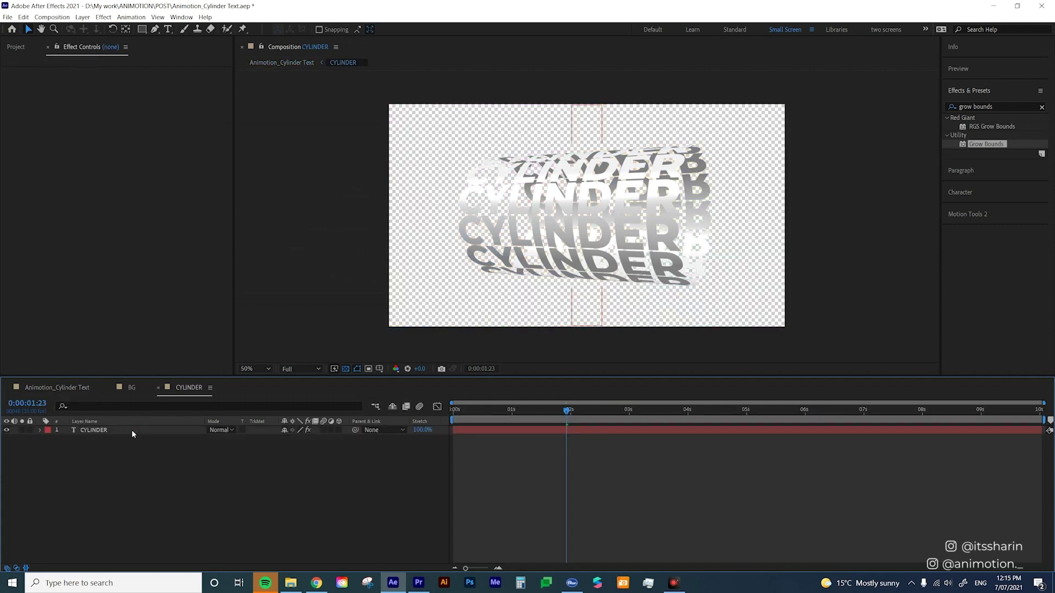
Cut CC RepeTile and CC Cylinder from the inner text and paste them onto the precomp layer
click(130, 430)
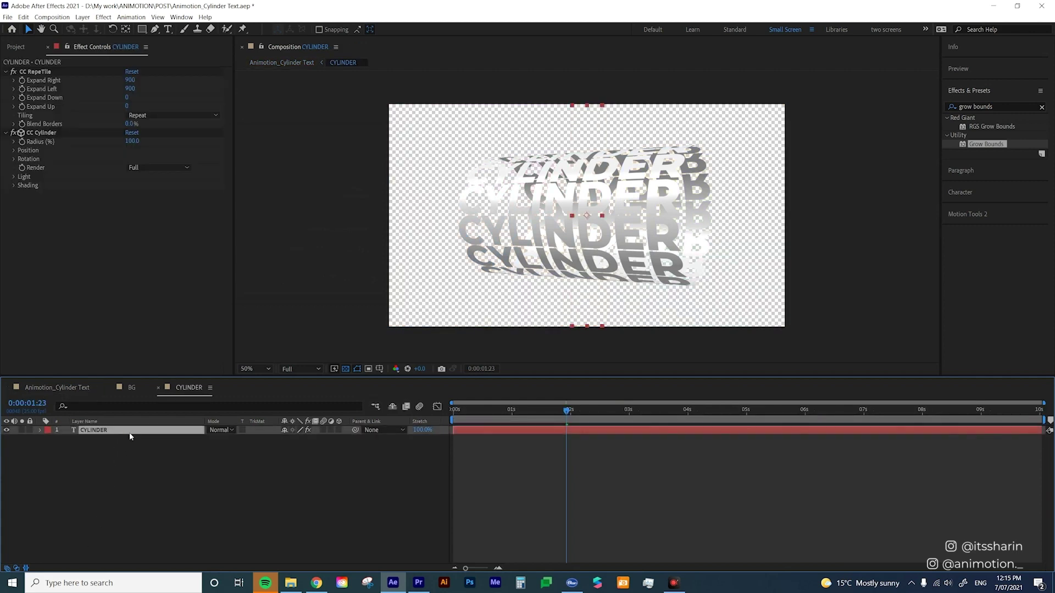
click(54, 74)
key(ctrl+a)
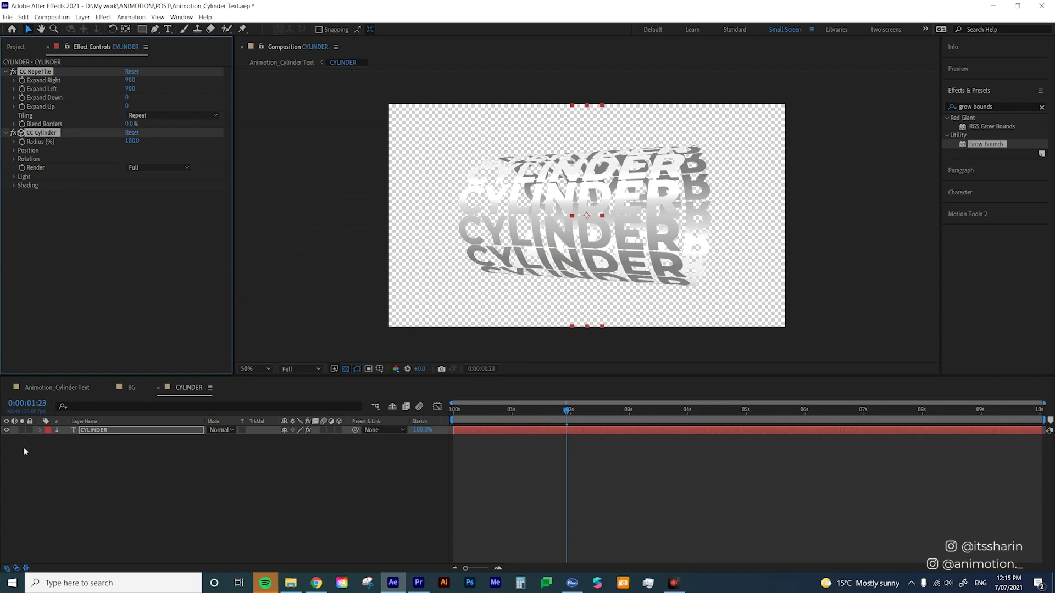
key(ctrl+x)
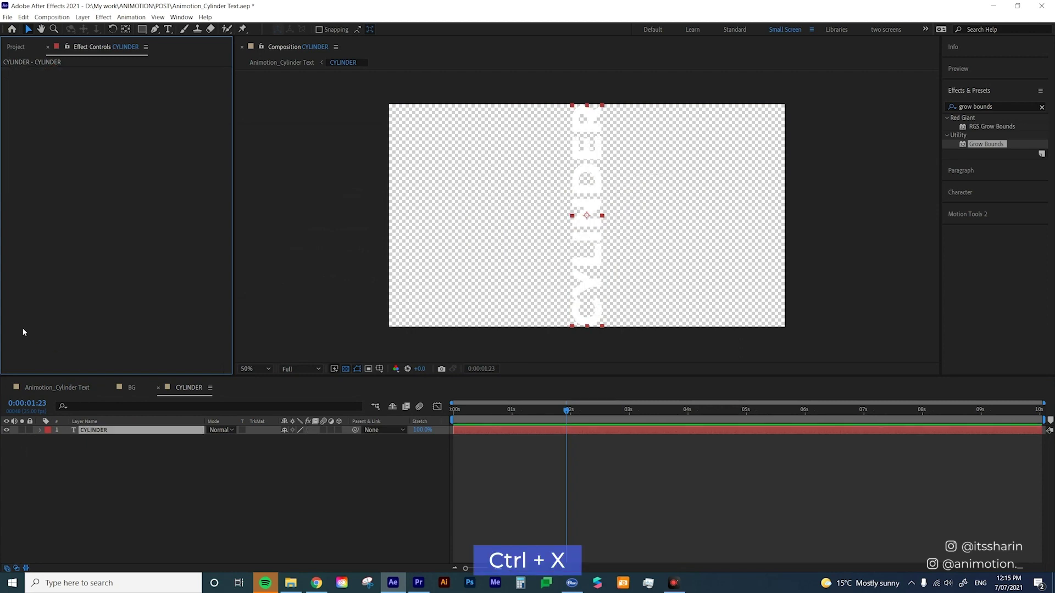
click(77, 387)
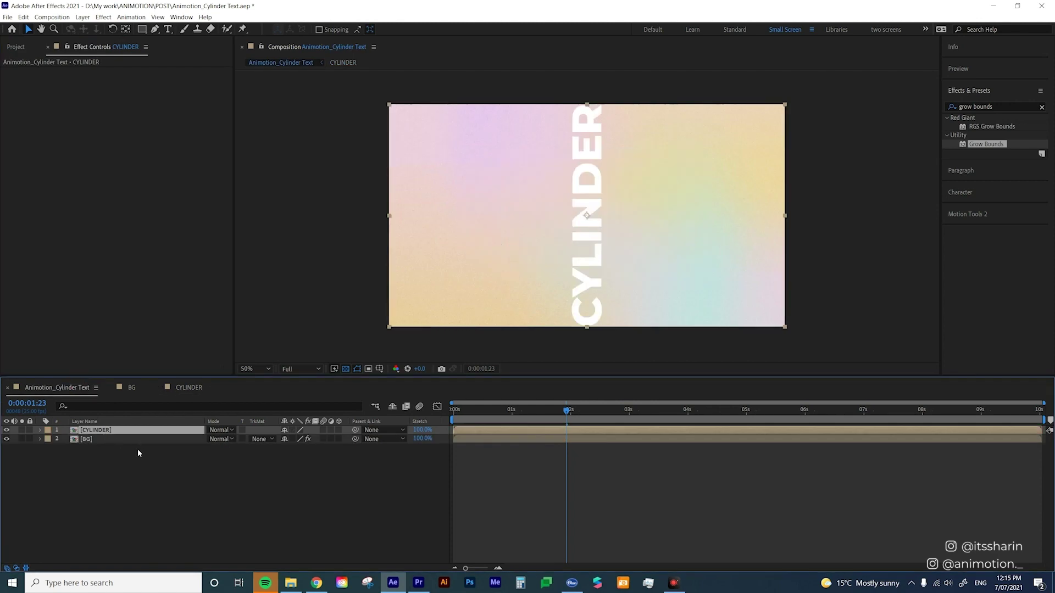
key(ctrl+v)
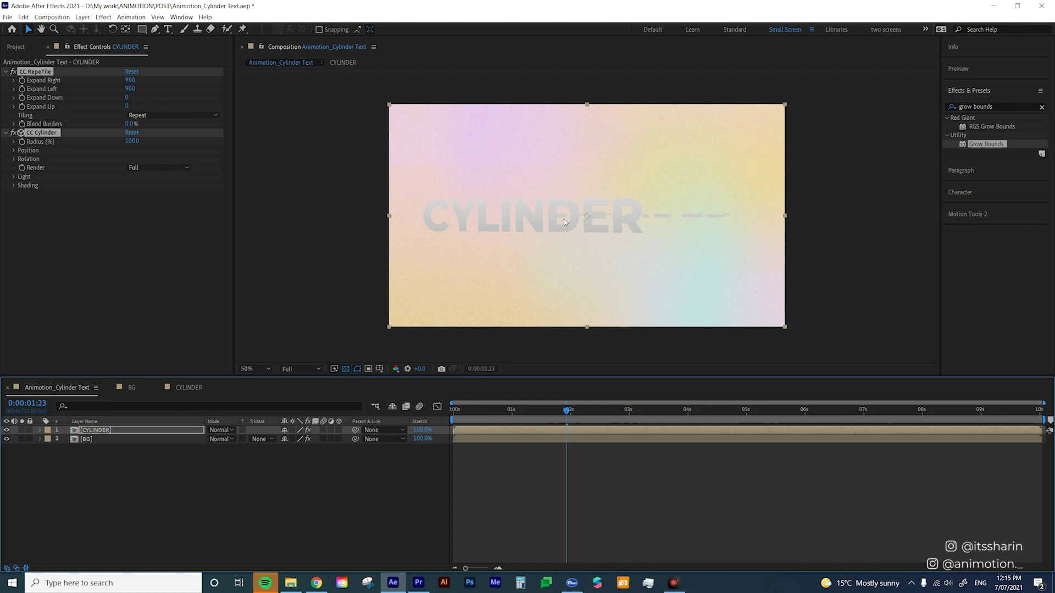
Hide the transparency grid and crop the CYLINDER comp to a region tightly around the vertical text
click(184, 387)
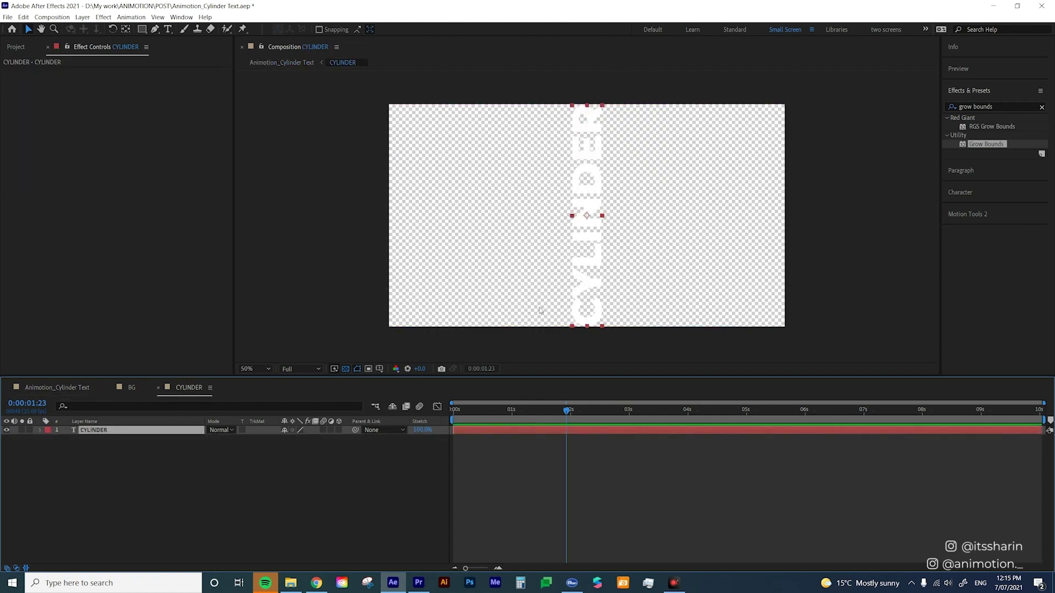
click(347, 370)
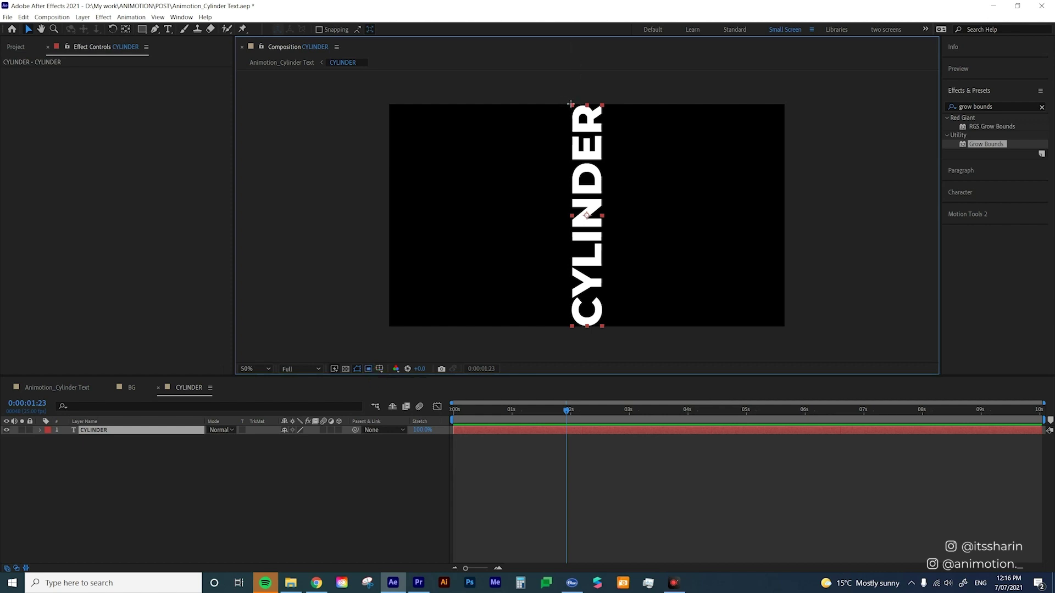
drag(571, 104, 604, 328)
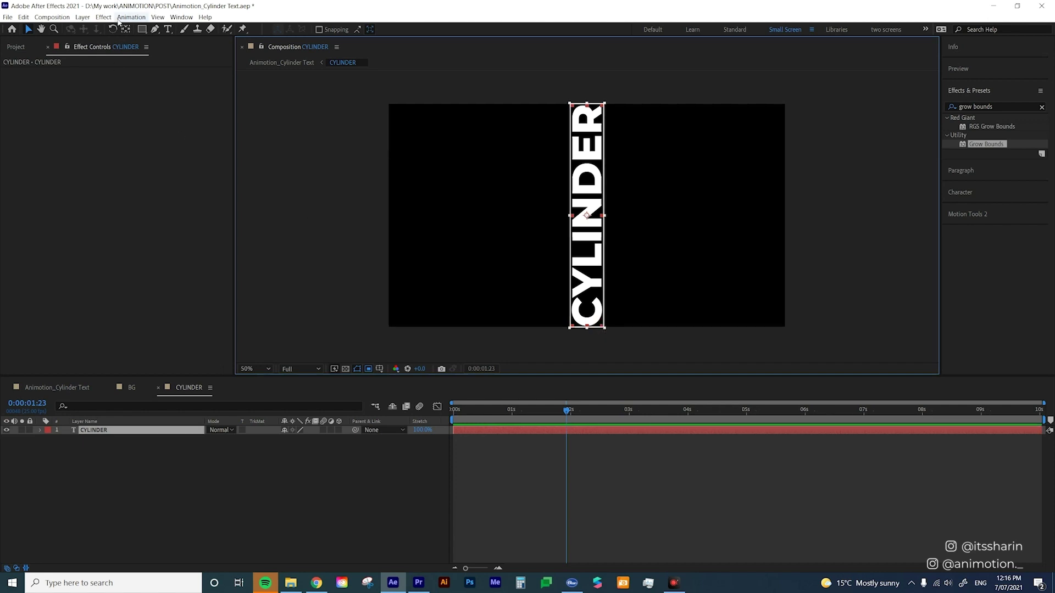
click(53, 17)
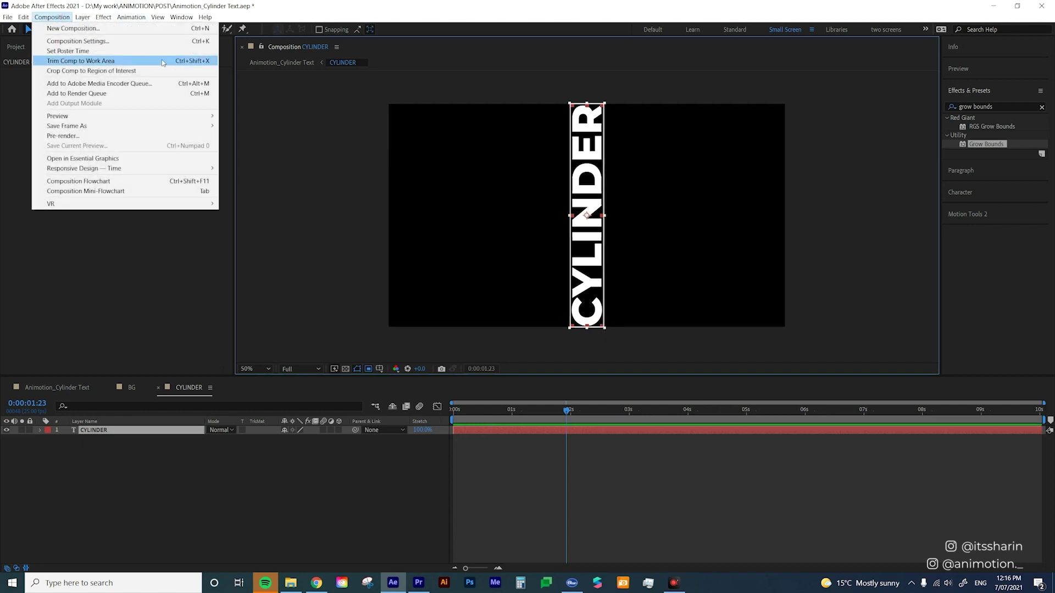
click(190, 72)
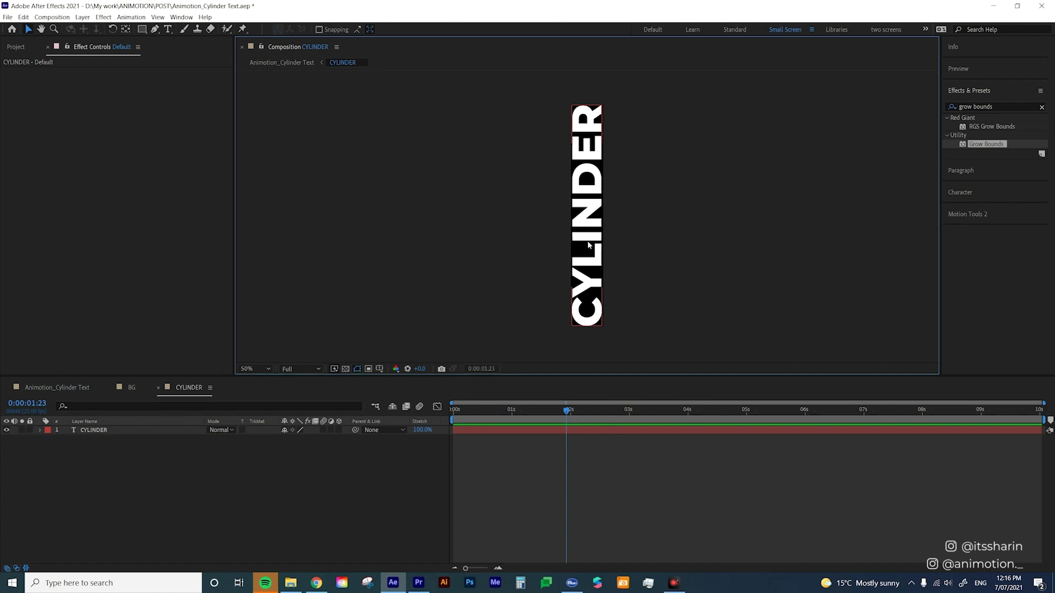
Reveal the CYLINDER layer's source comp in the Project panel
click(67, 388)
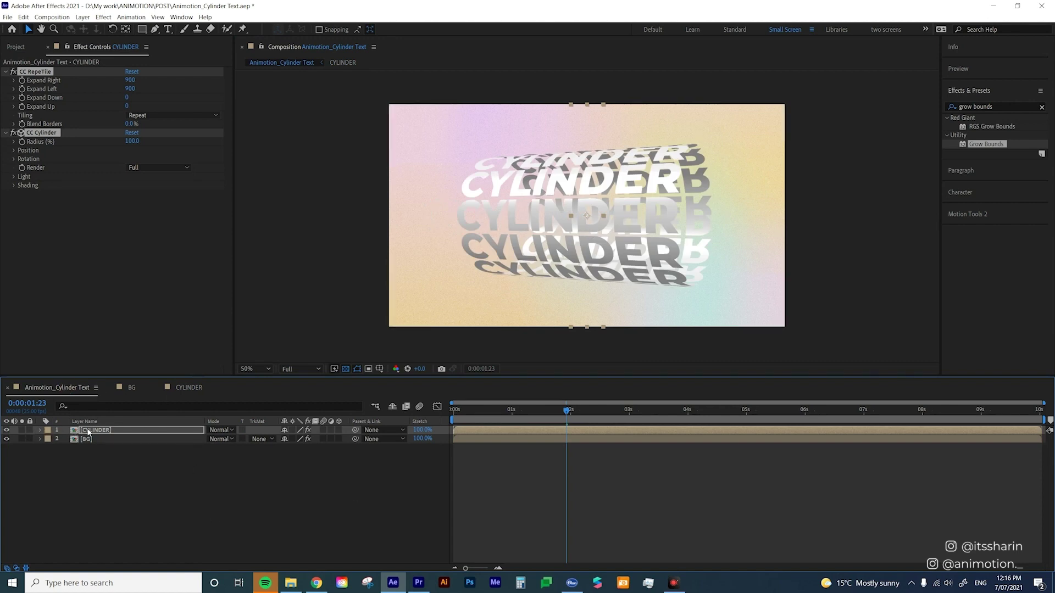
right_click(111, 432)
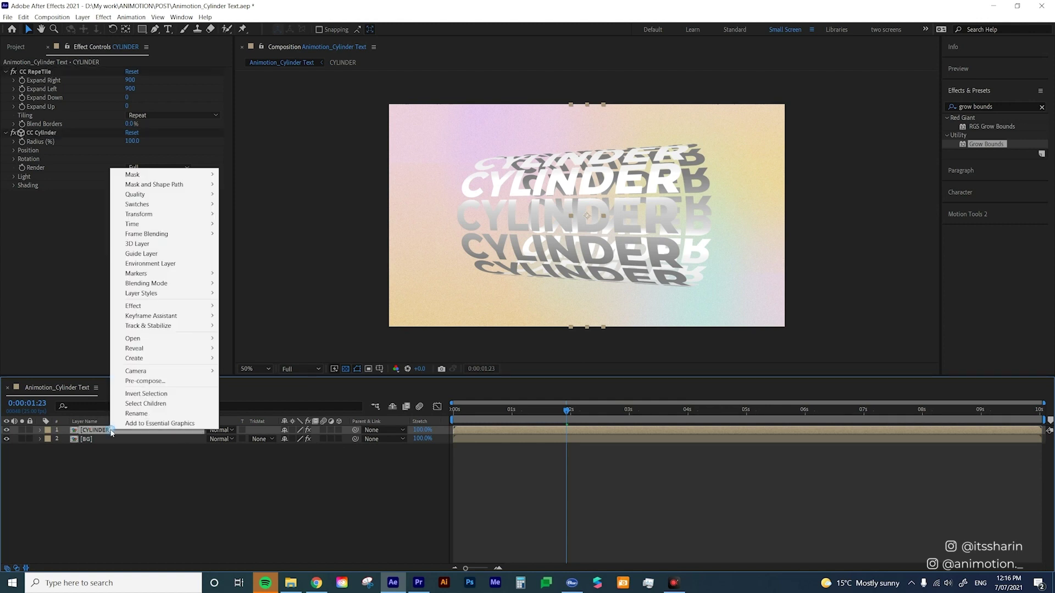
mouse_move(174, 354)
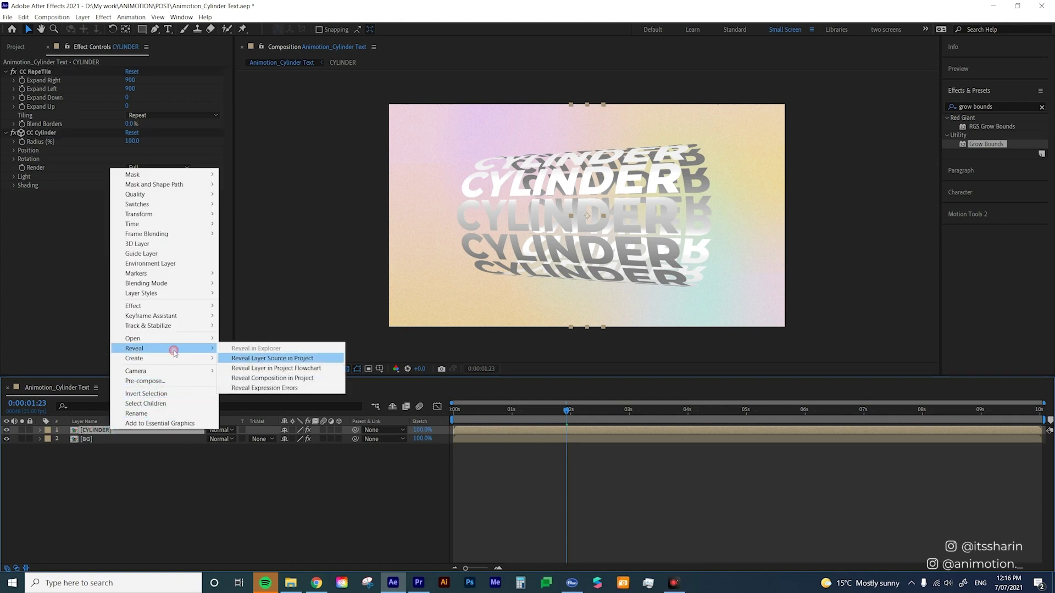
click(277, 355)
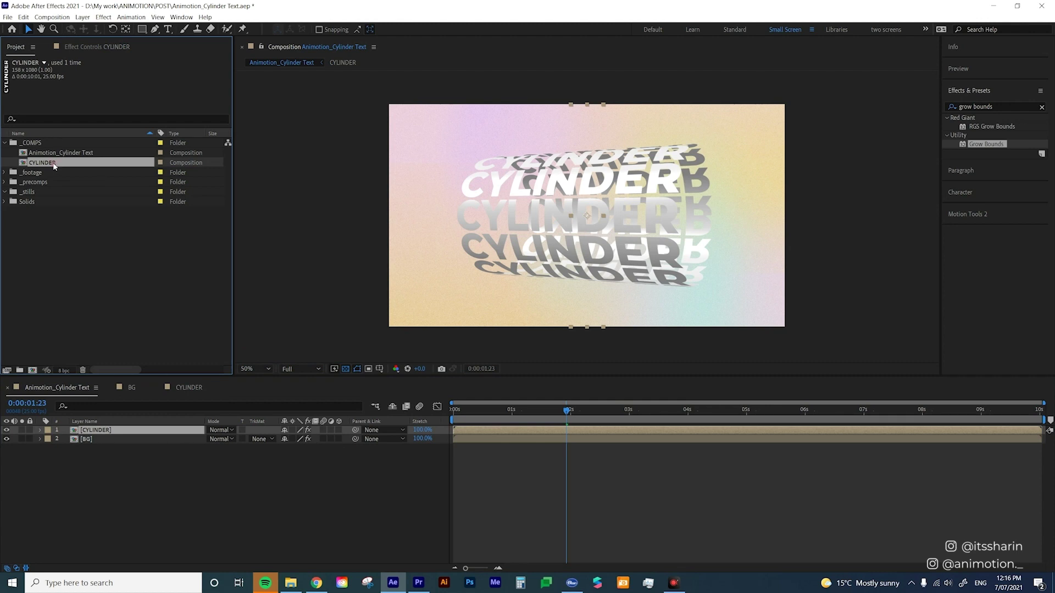
Duplicate the CYLINDER comp and name the copy CYLINDER_outside
key(ctrl+d)
key(Return)
key(Right)
key(BackSpace)
key(BackSpace)
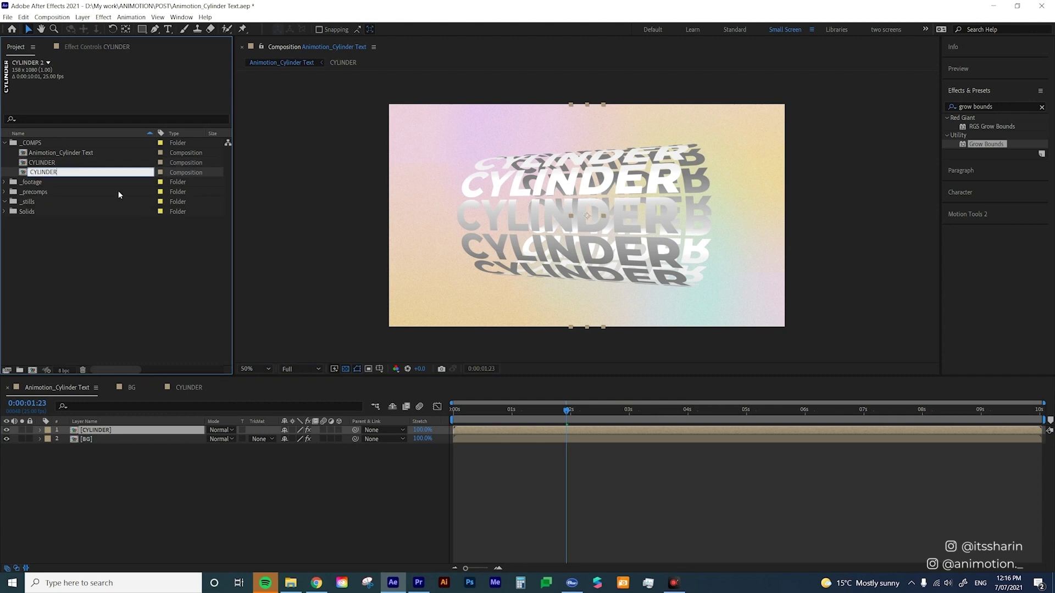
text(_outside)
key(Return)
Rename the original comp CYLINDER_inside and file both comps in the _precomps folder
click(70, 164)
key(Return)
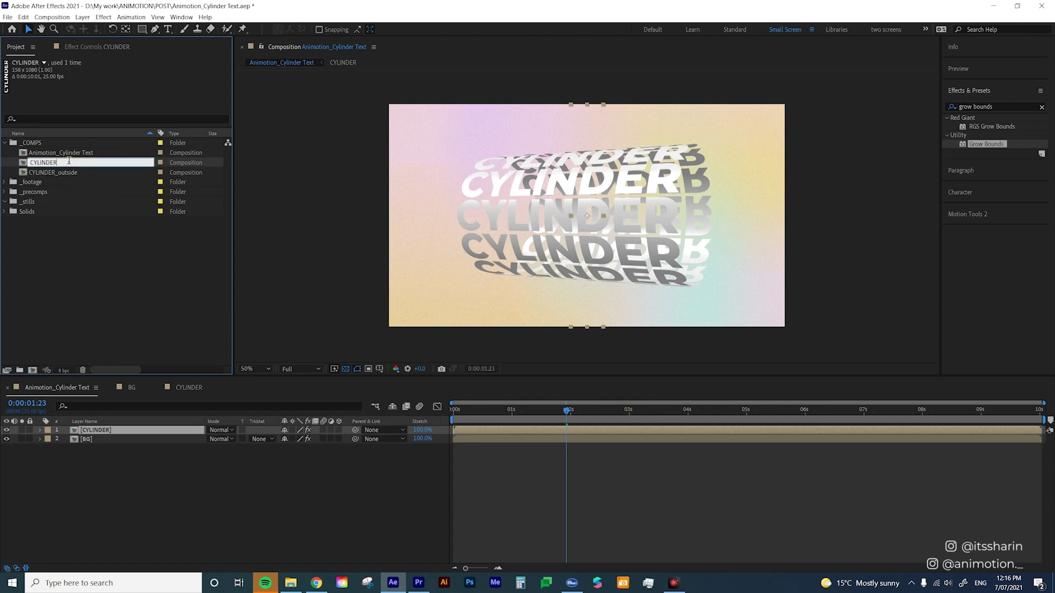
text(_inside)
key(Return)
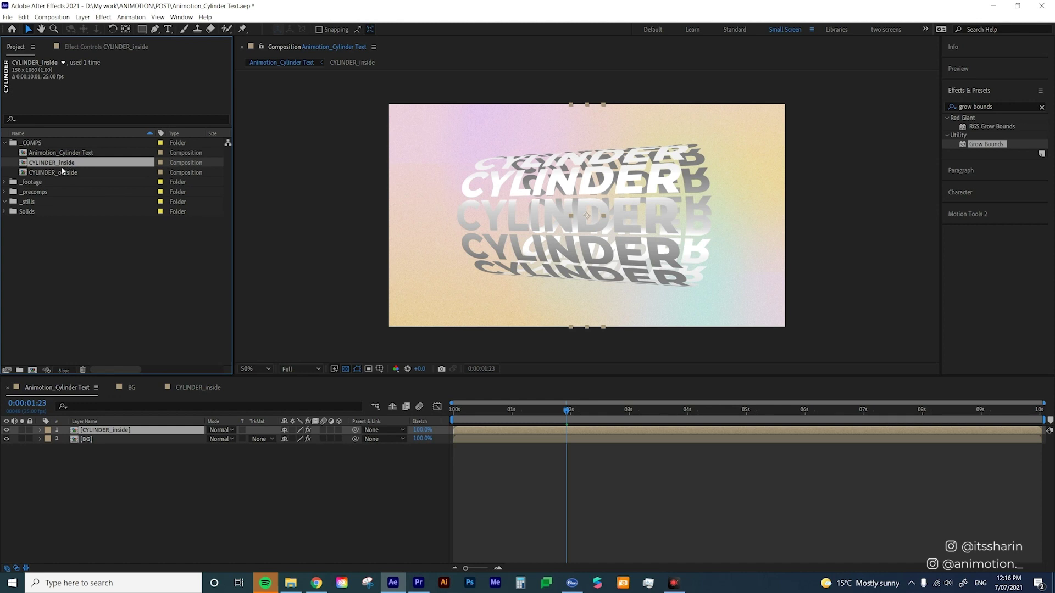
shift+click(61, 172)
drag(60, 172, 34, 192)
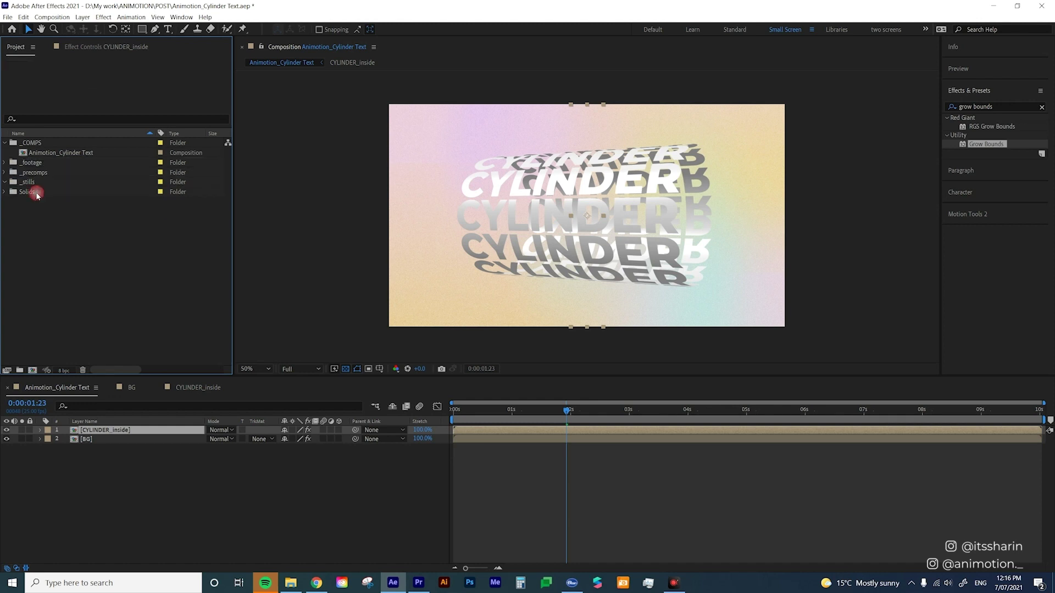
click(5, 173)
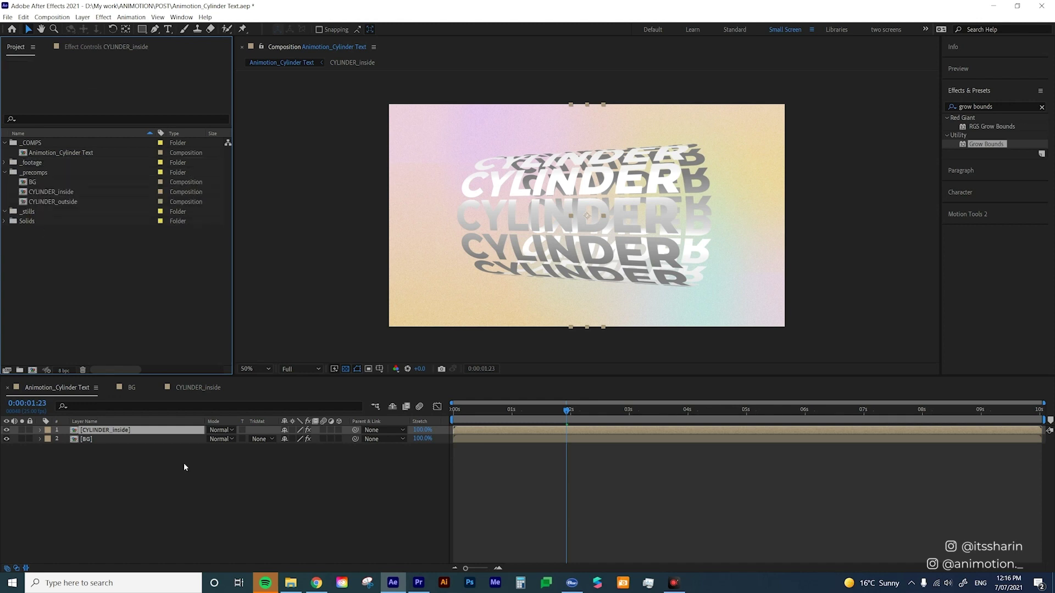
Give the CYLINDER_inside layer a cyan label and duplicate it
click(49, 439)
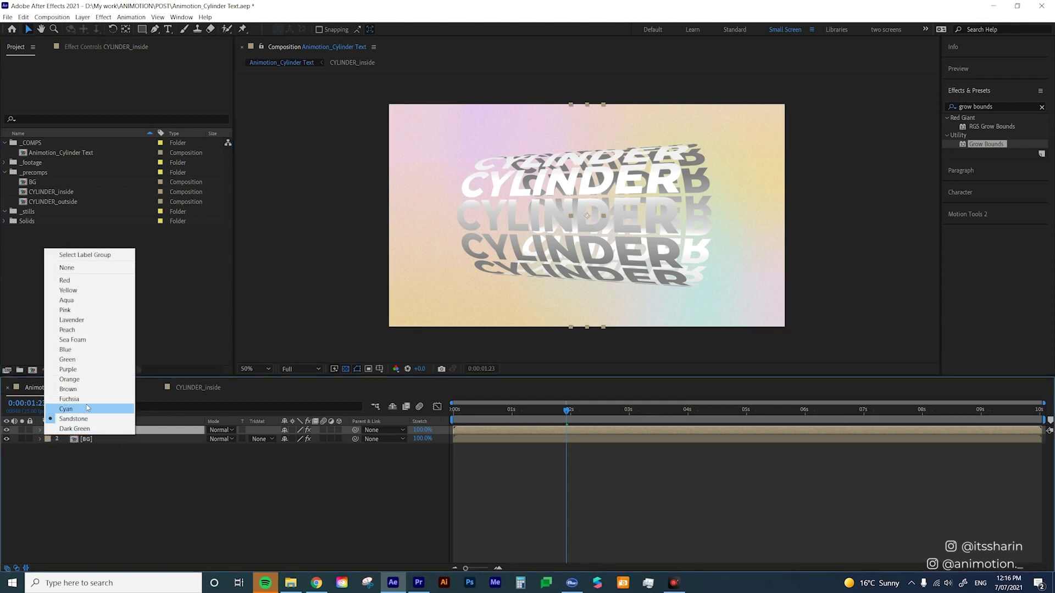
click(87, 409)
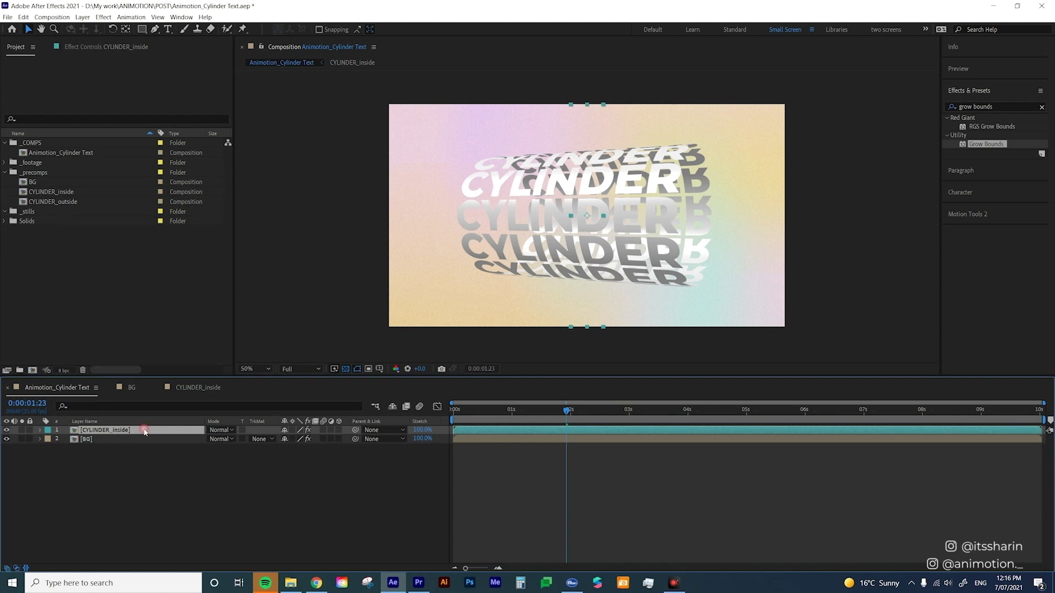
key(ctrl+d)
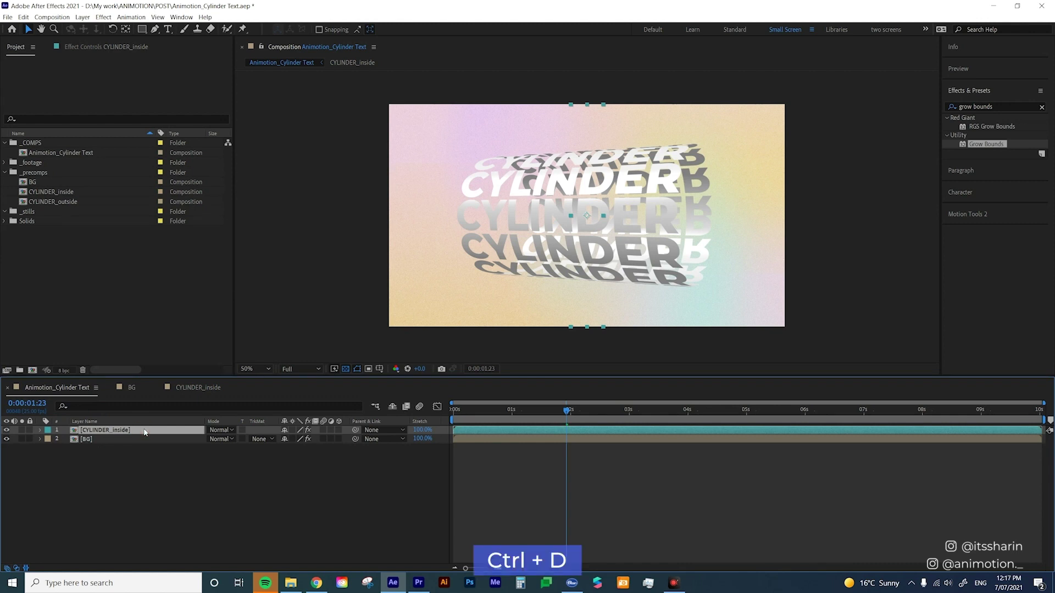
Replace the duplicate's source with CYLINDER_outside, label it orange, and move it below CYLINDER_inside
click(73, 203)
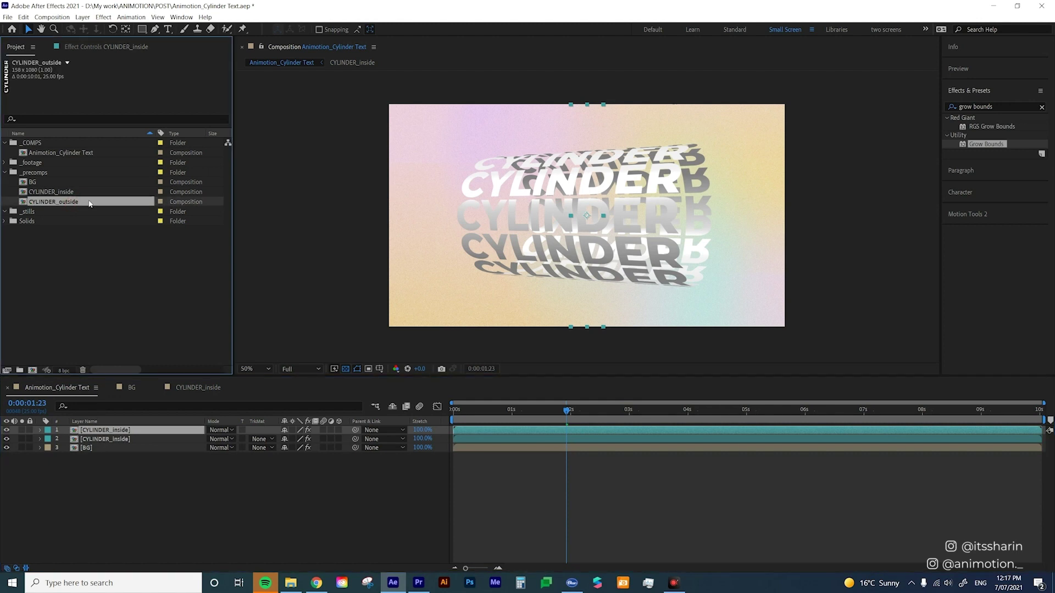
drag(89, 204, 142, 436)
key(alt+shift)
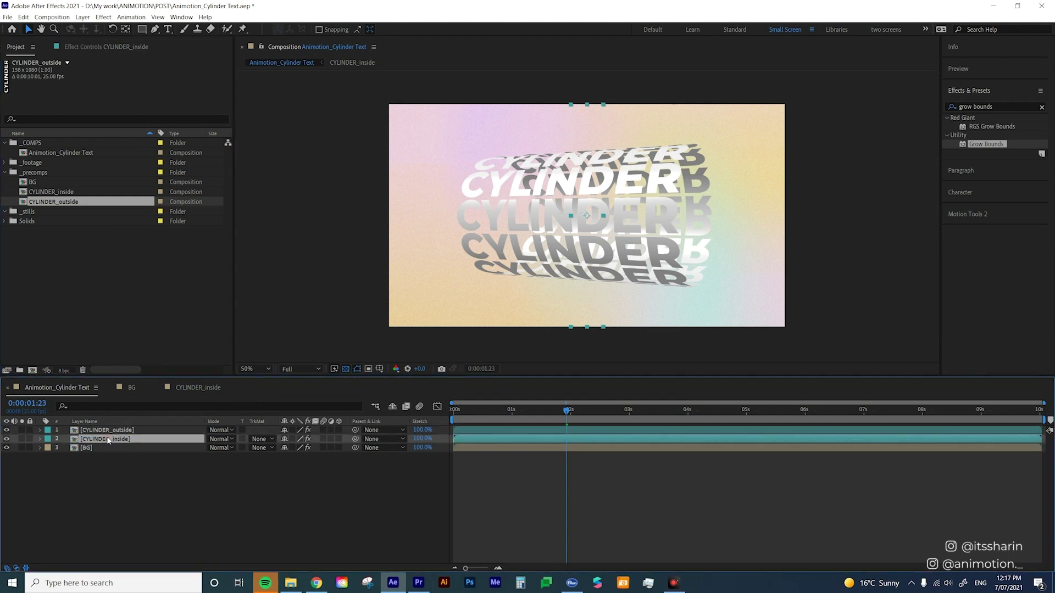
click(47, 430)
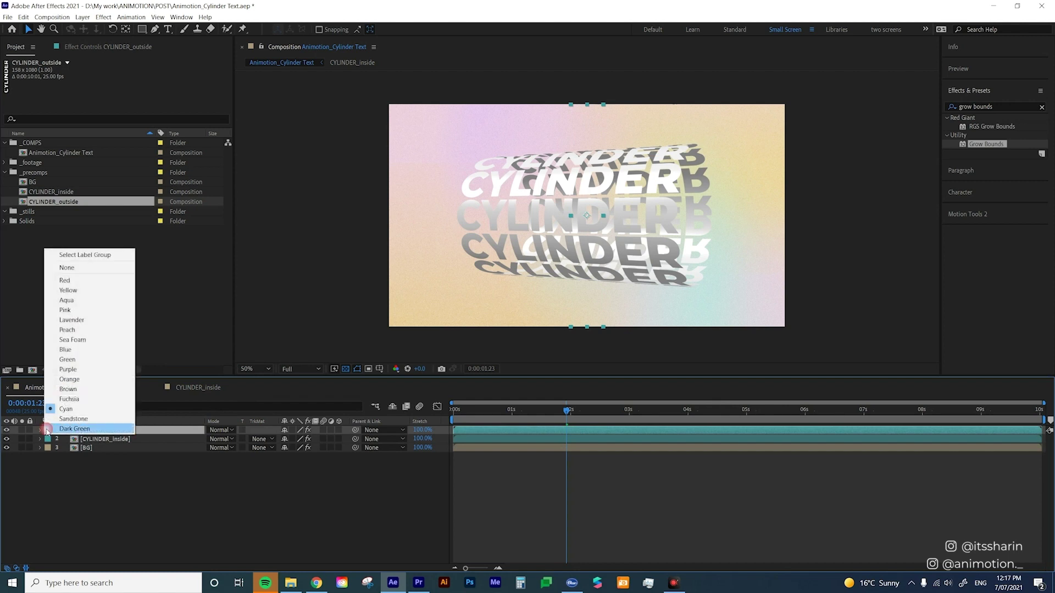
click(121, 378)
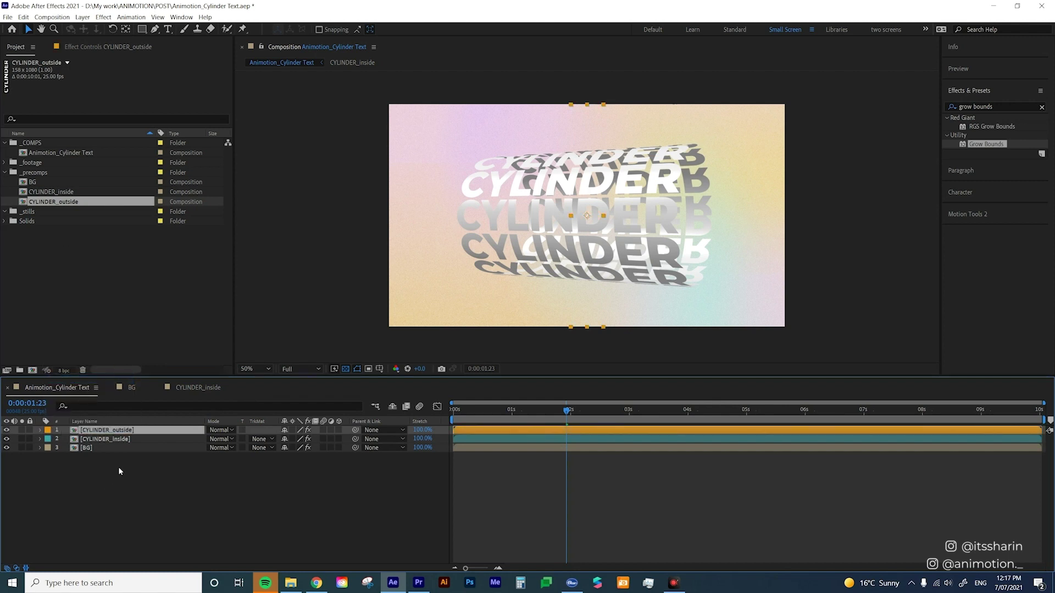
key(ctrl+bracketleft)
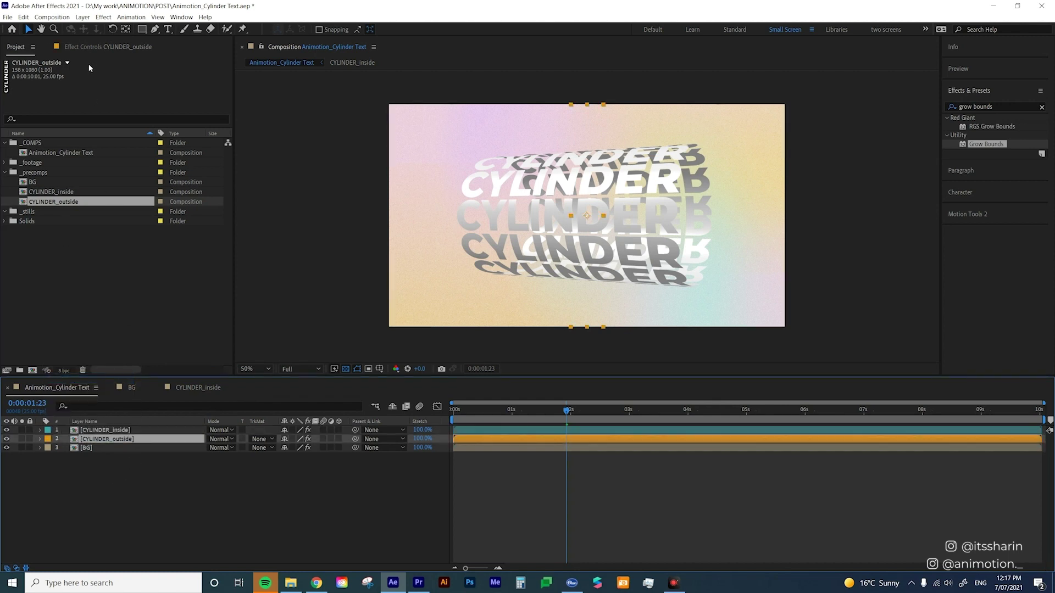
Raise CYLINDER_outside above CYLINDER_inside and set its CC Cylinder Render to Outside, checking it solo
click(122, 47)
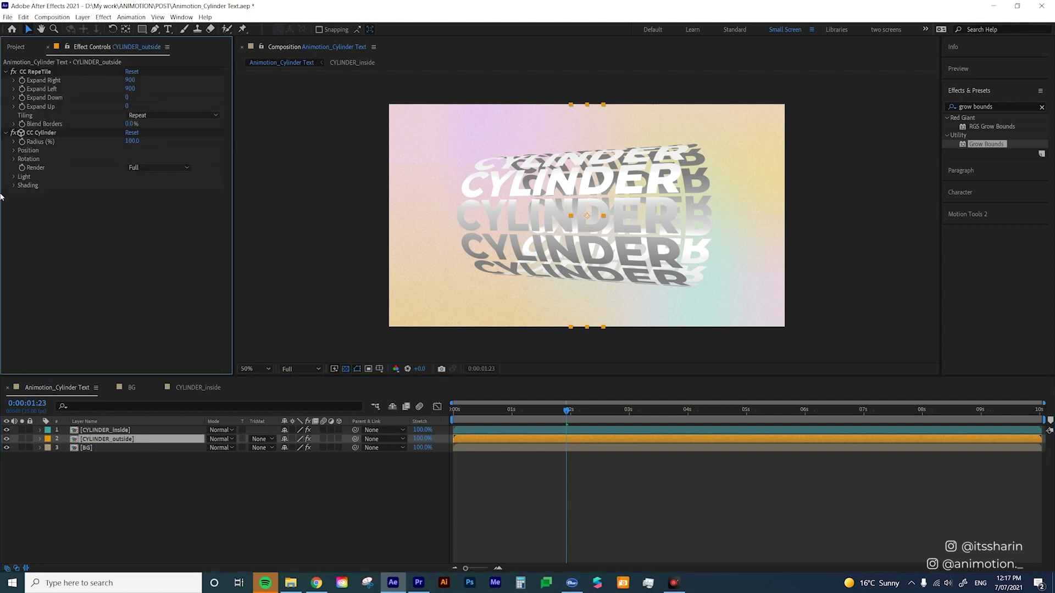
key(ctrl+bracketright)
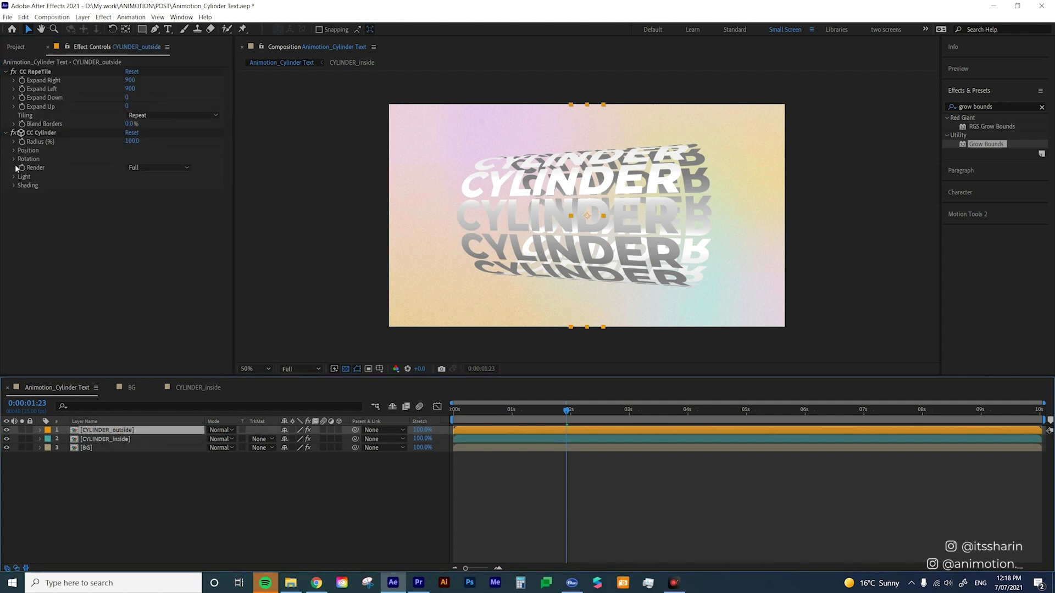
click(162, 167)
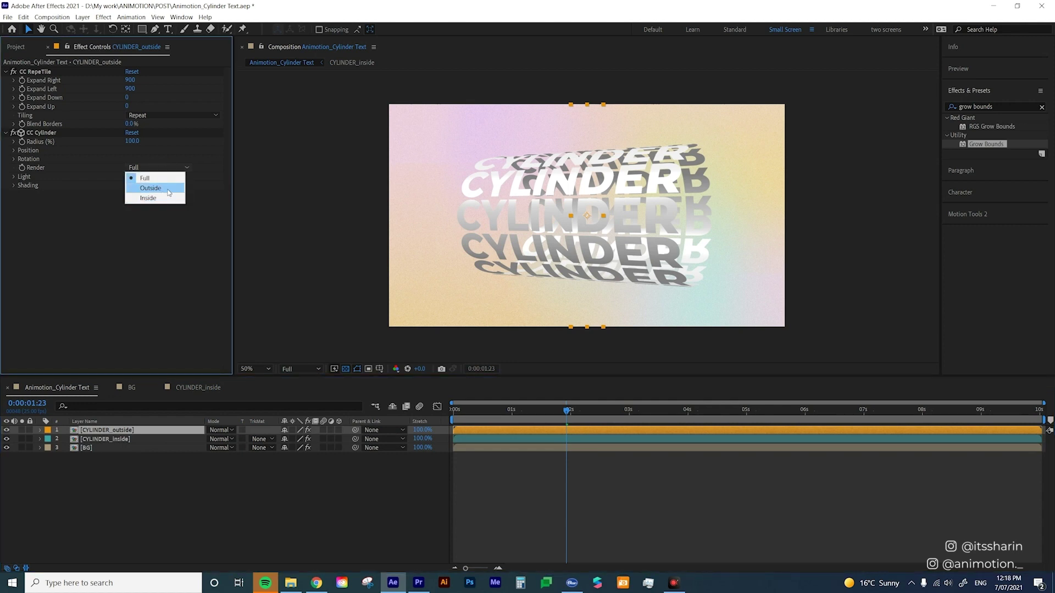
click(167, 190)
click(21, 432)
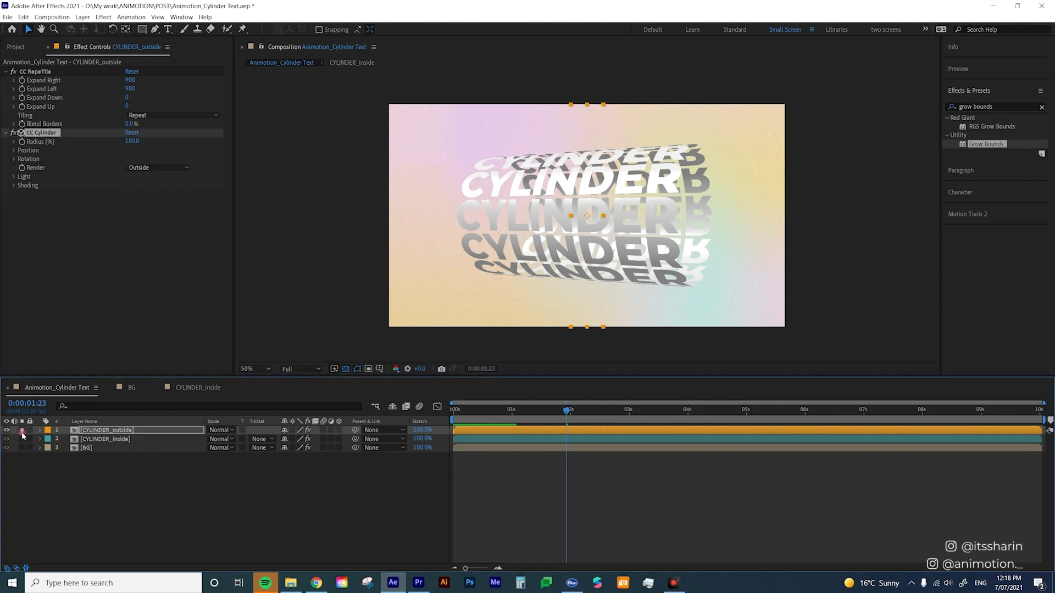
click(22, 432)
Set CYLINDER_inside's CC Cylinder Render to Inside, checking it solo
click(146, 439)
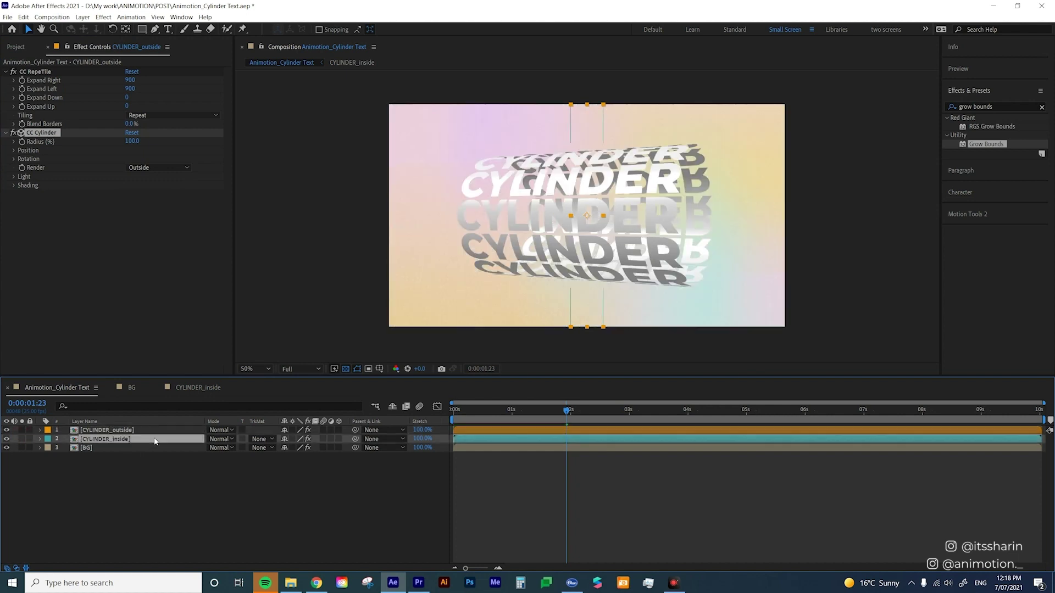
click(159, 167)
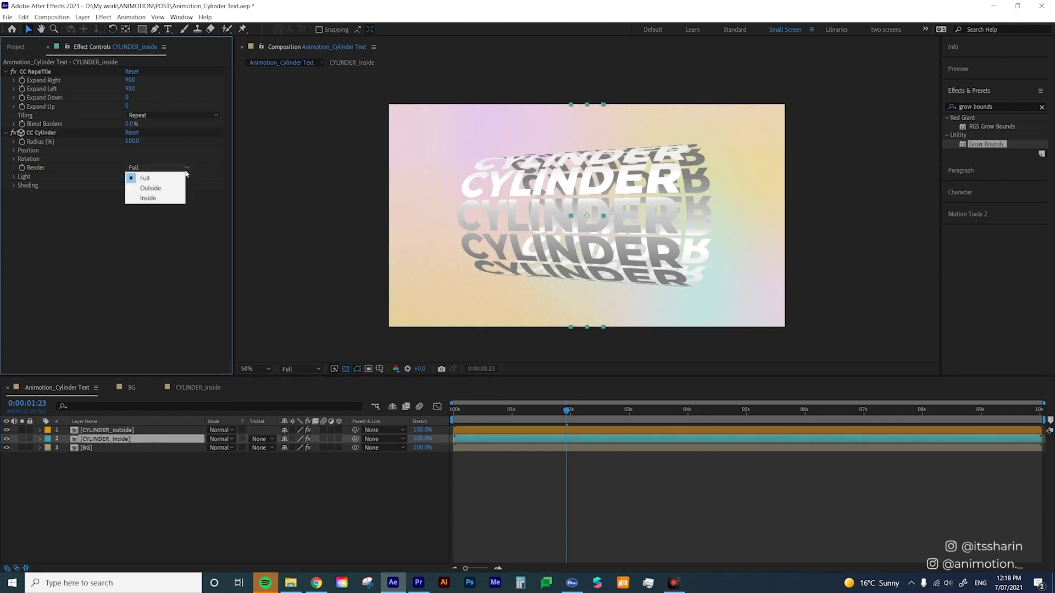
click(165, 199)
click(22, 439)
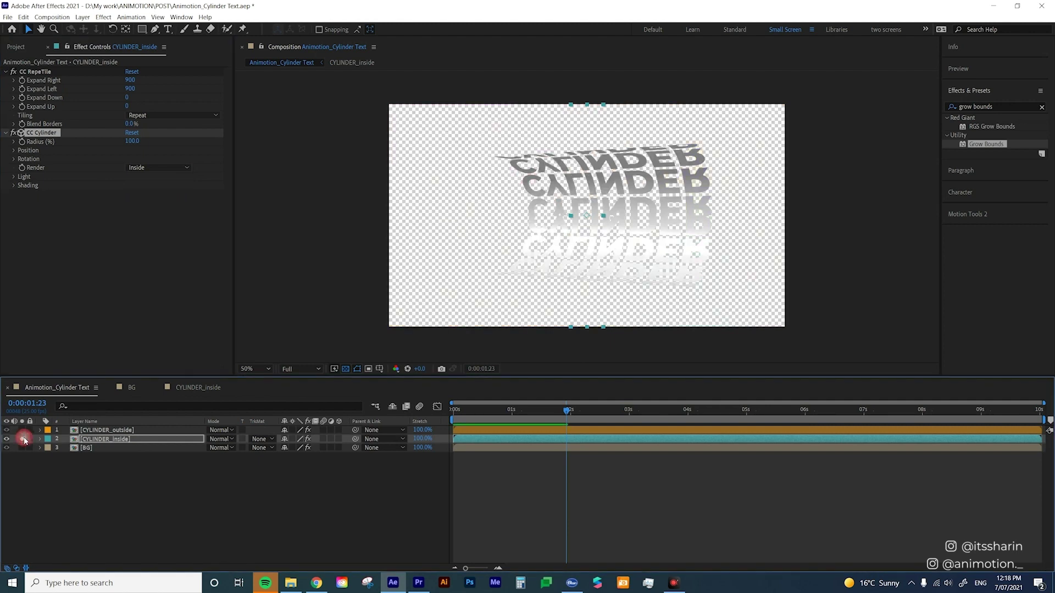
click(24, 439)
click(133, 430)
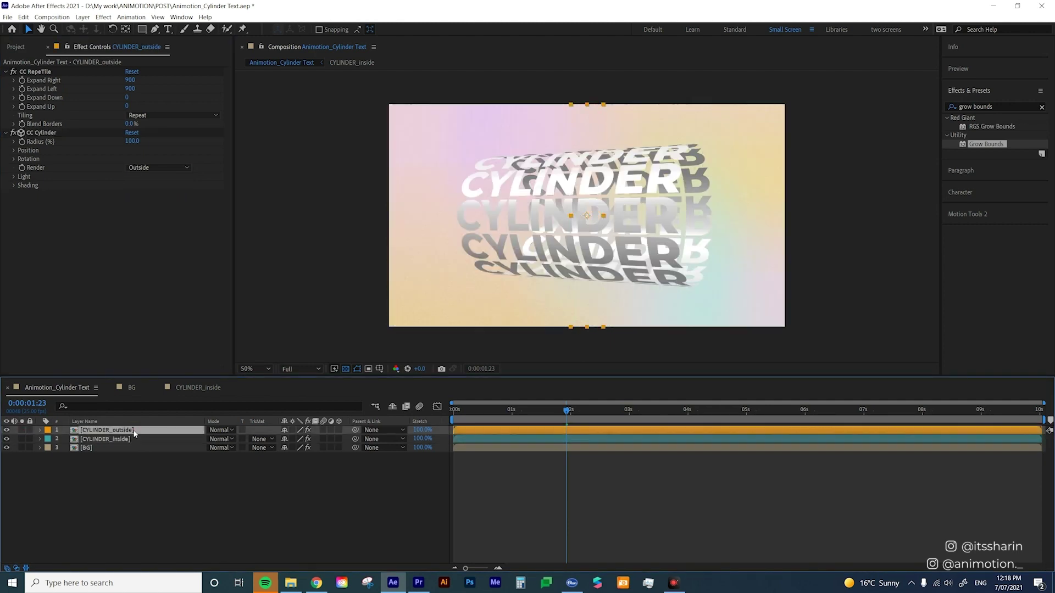
Raise CC Cylinder Ambient shading to 110 on CYLINDER_outside and 100 on CYLINDER_inside
click(13, 187)
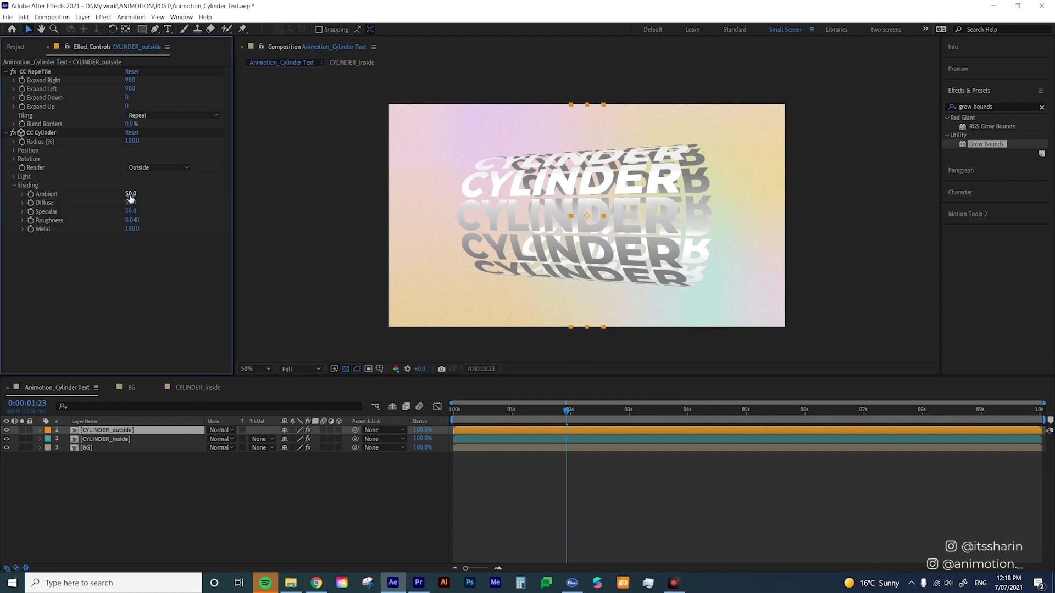
drag(130, 194, 165, 195)
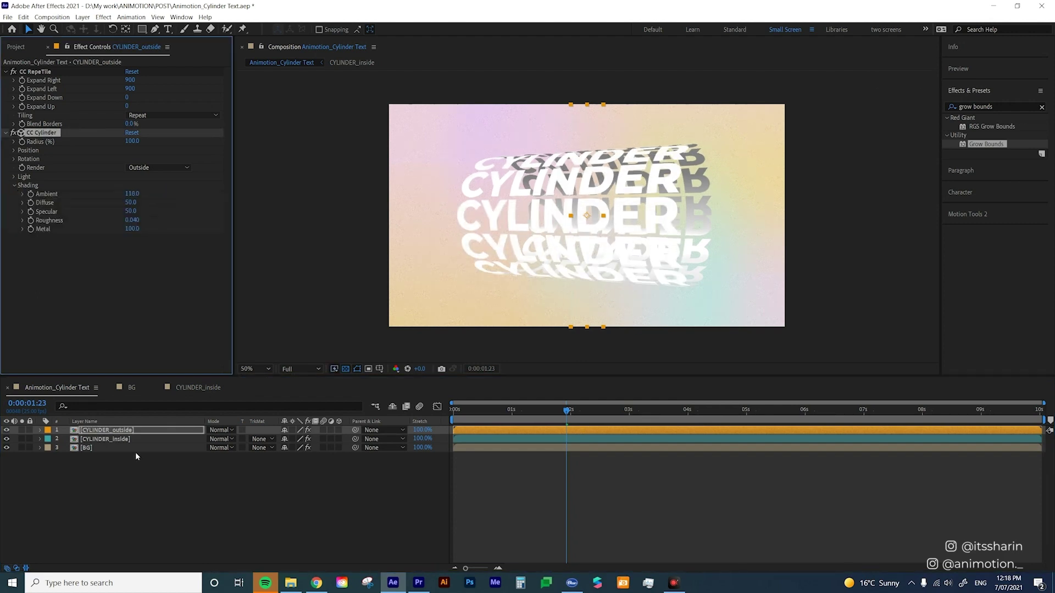
click(121, 439)
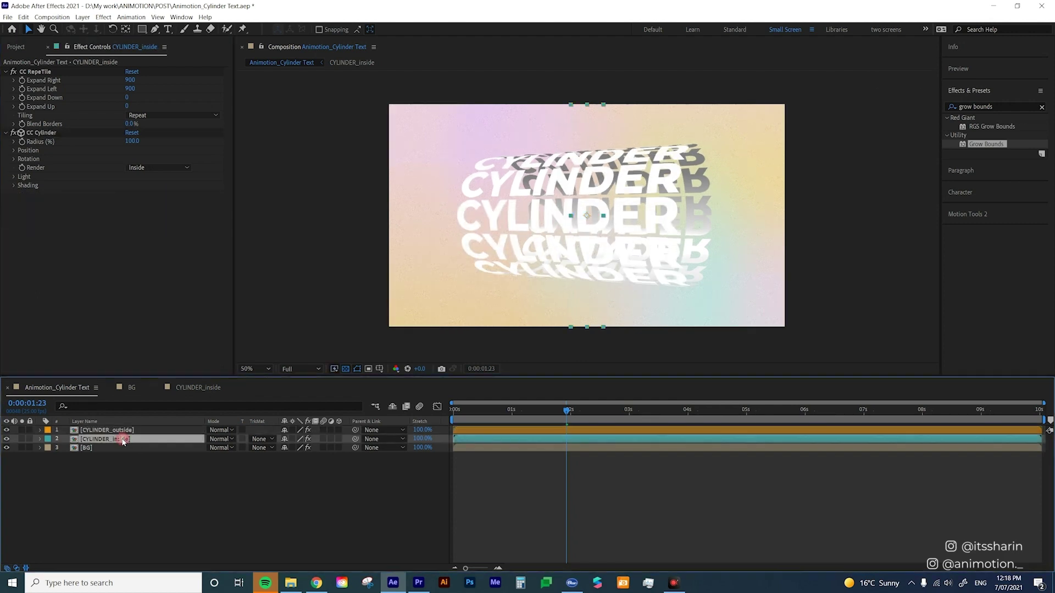
click(14, 187)
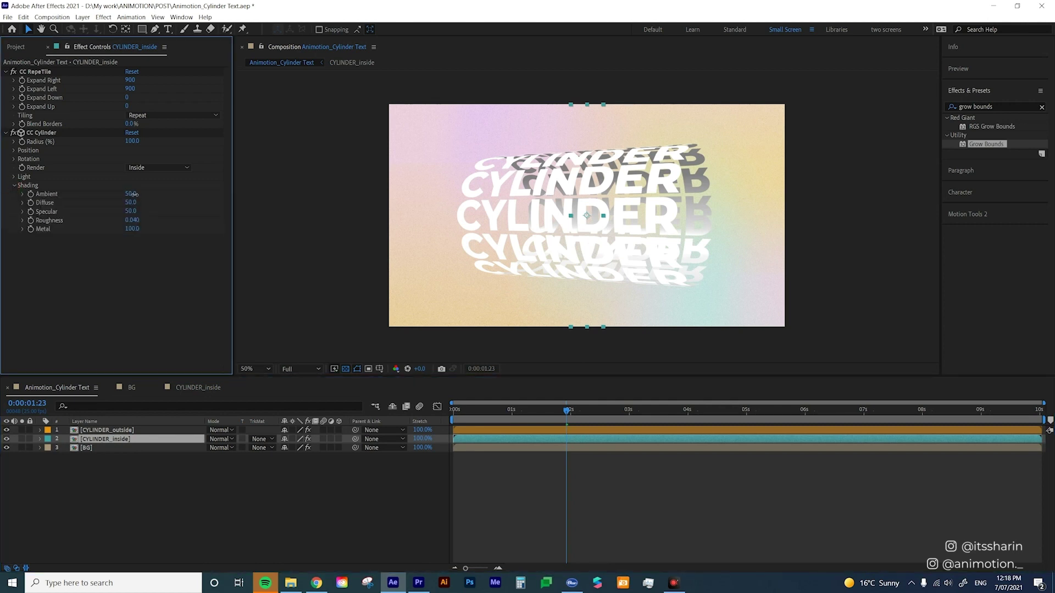
drag(132, 194, 153, 192)
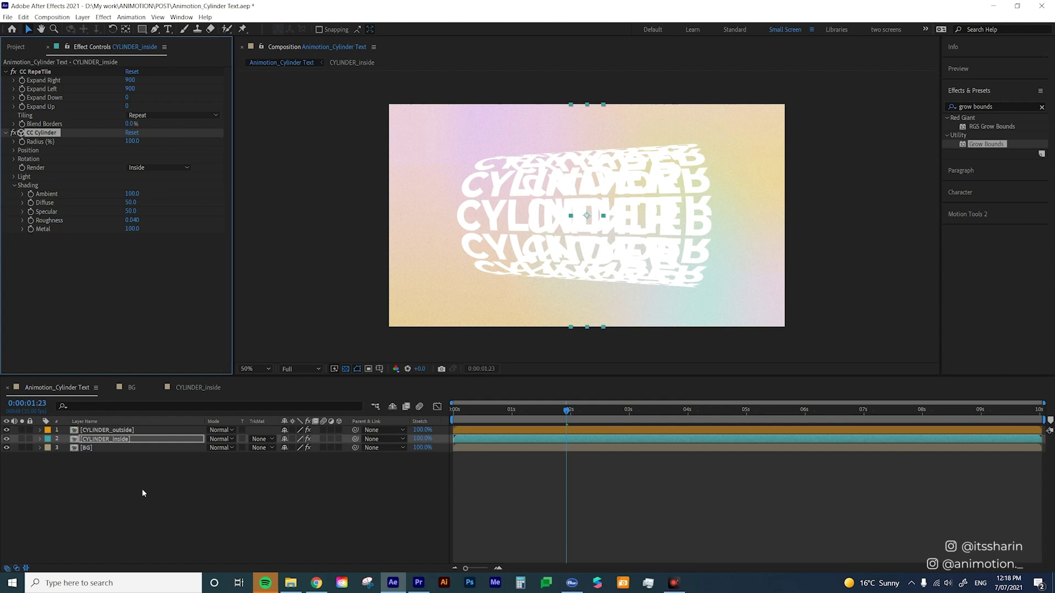
Fill the CYLINDER text in the CYLINDER_inside comp with black, then go back to the main comp
double_click(168, 439)
click(534, 432)
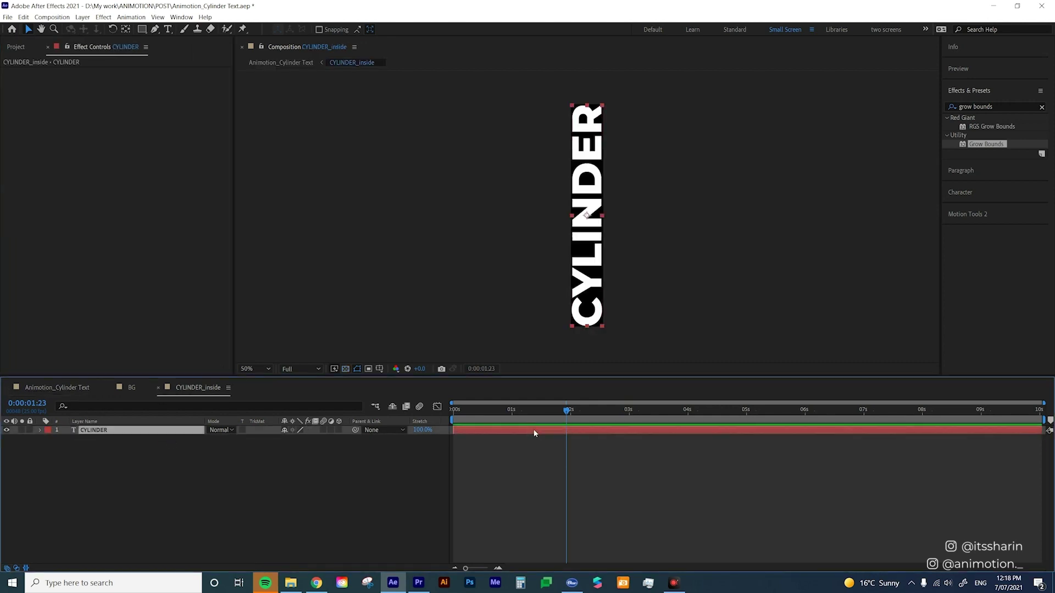
click(957, 192)
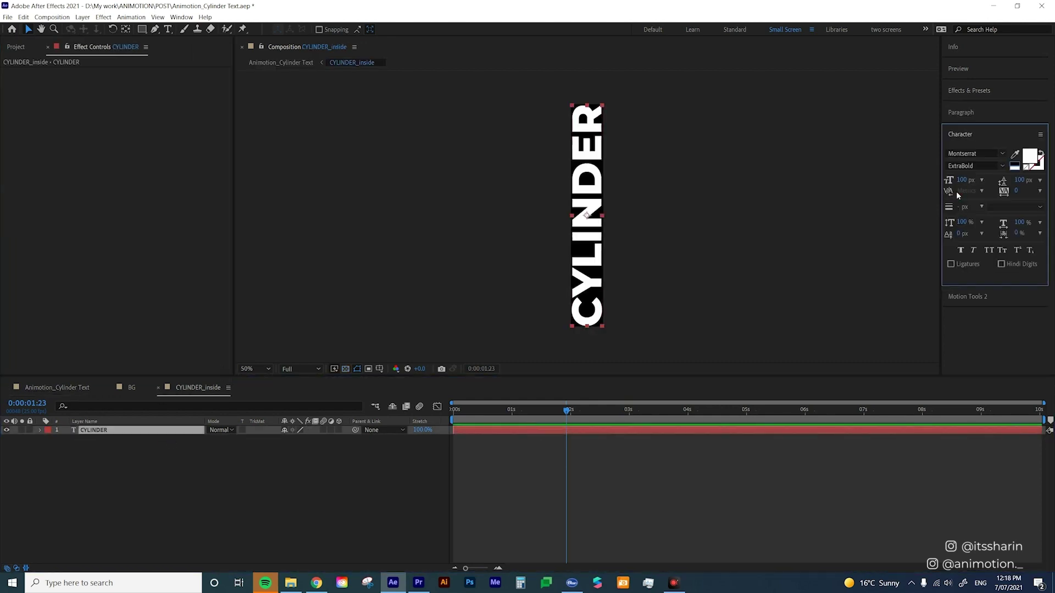
click(1018, 166)
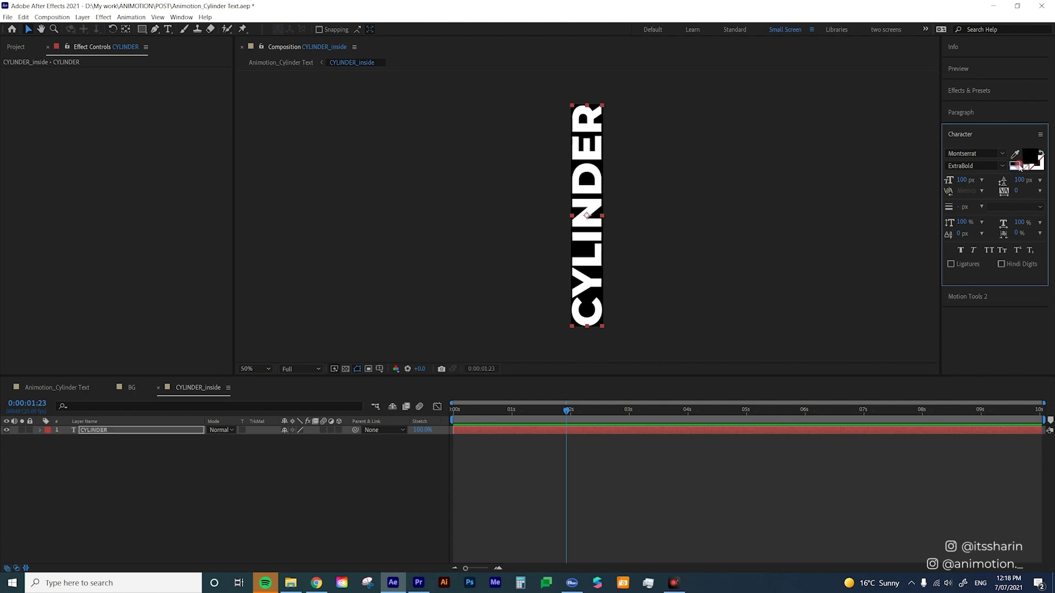
click(79, 388)
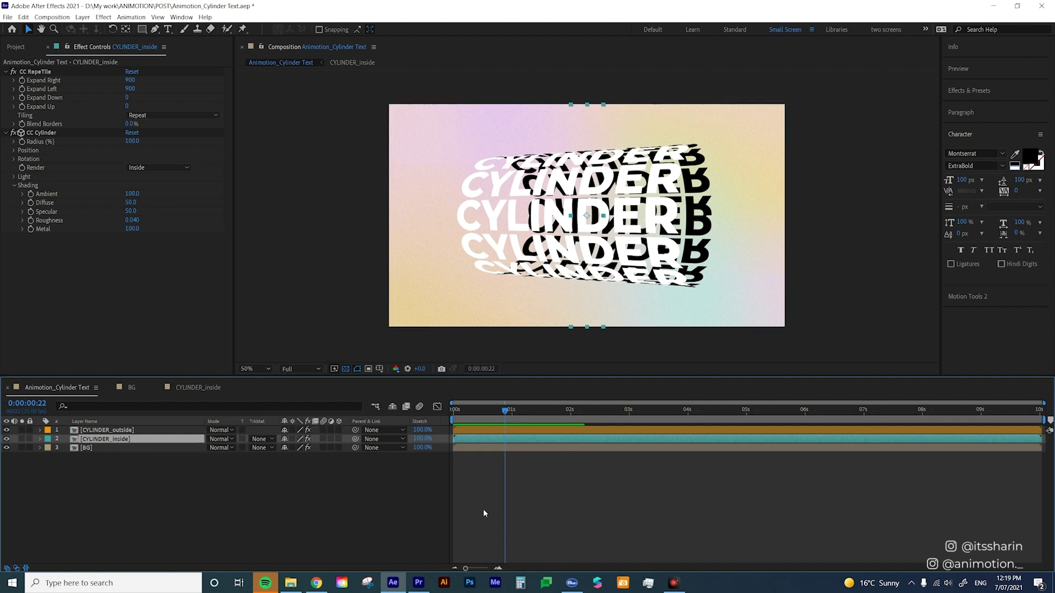
Reveal the keyframed properties of all layers and scrub through the rotation
drag(506, 411, 566, 418)
key(ctrl+a)
key(u)
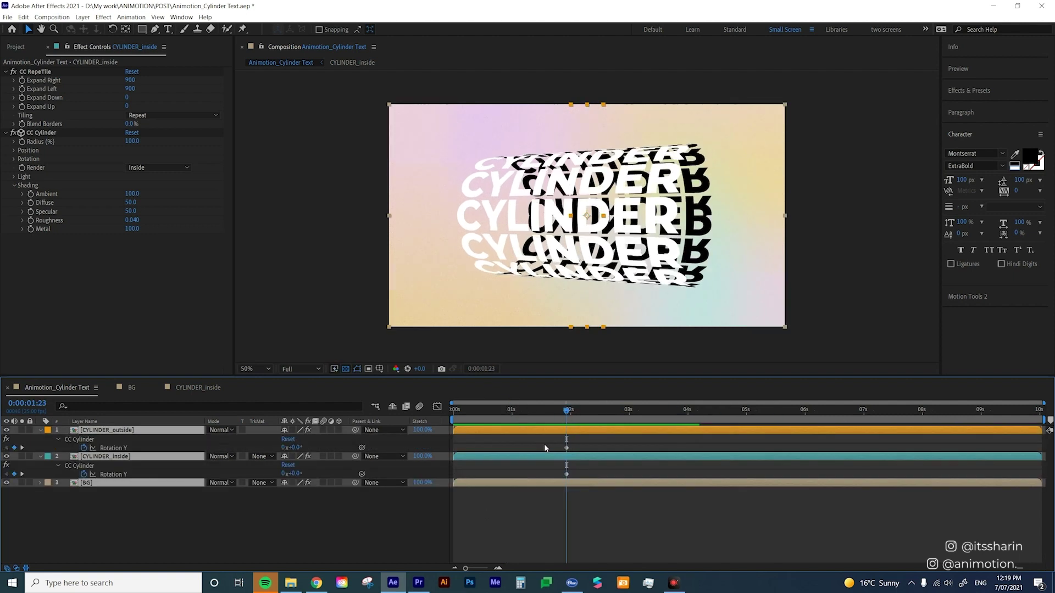
click(593, 450)
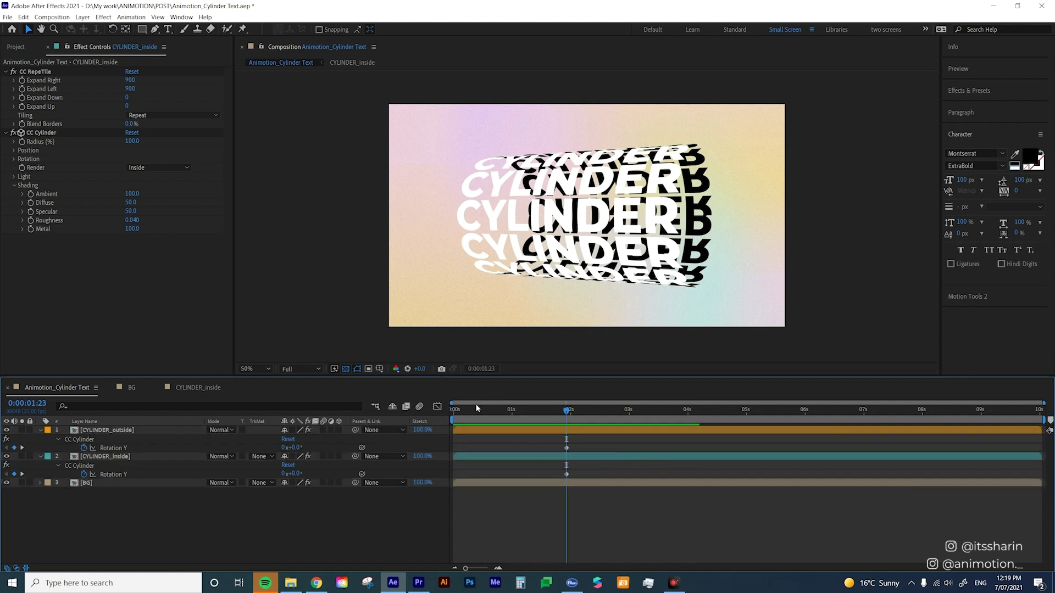
drag(465, 409, 567, 408)
drag(466, 409, 556, 411)
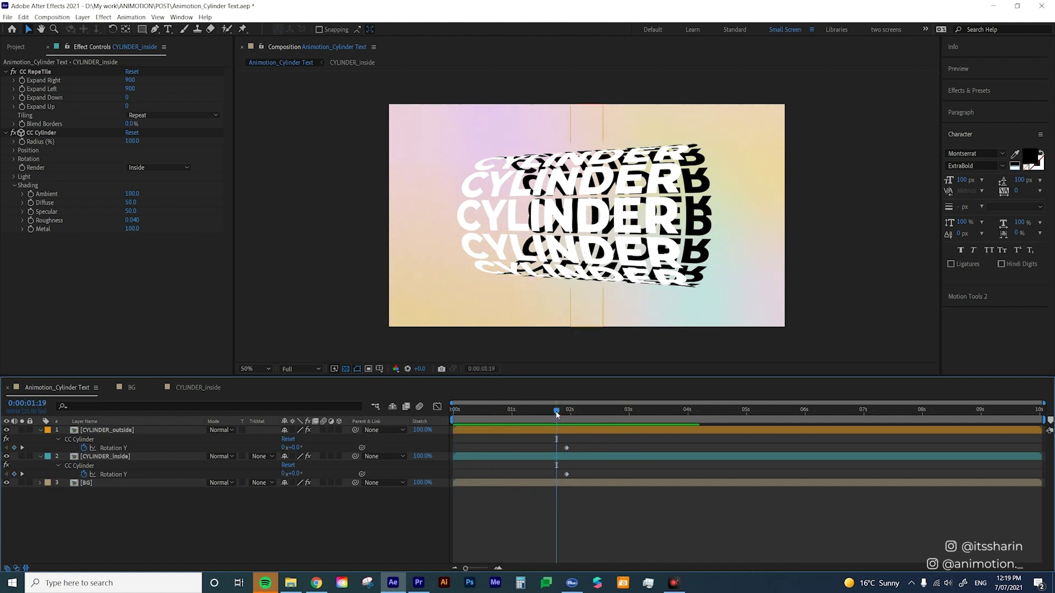
Move both layers' Rotation Y keyframes to 0:00 and preview the spin from the start
click(121, 448)
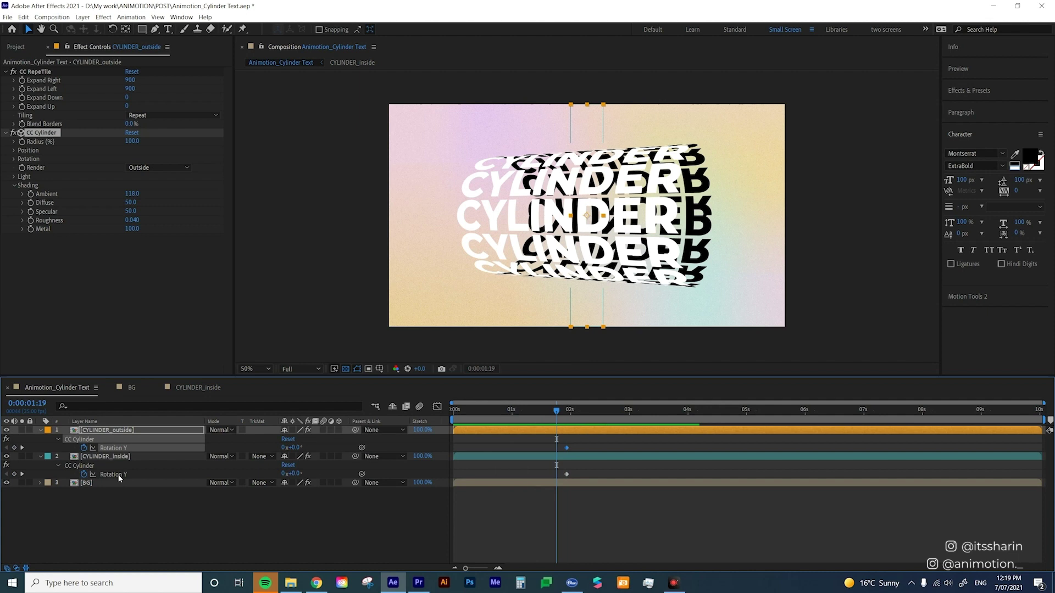
shift+click(119, 476)
drag(566, 476, 453, 471)
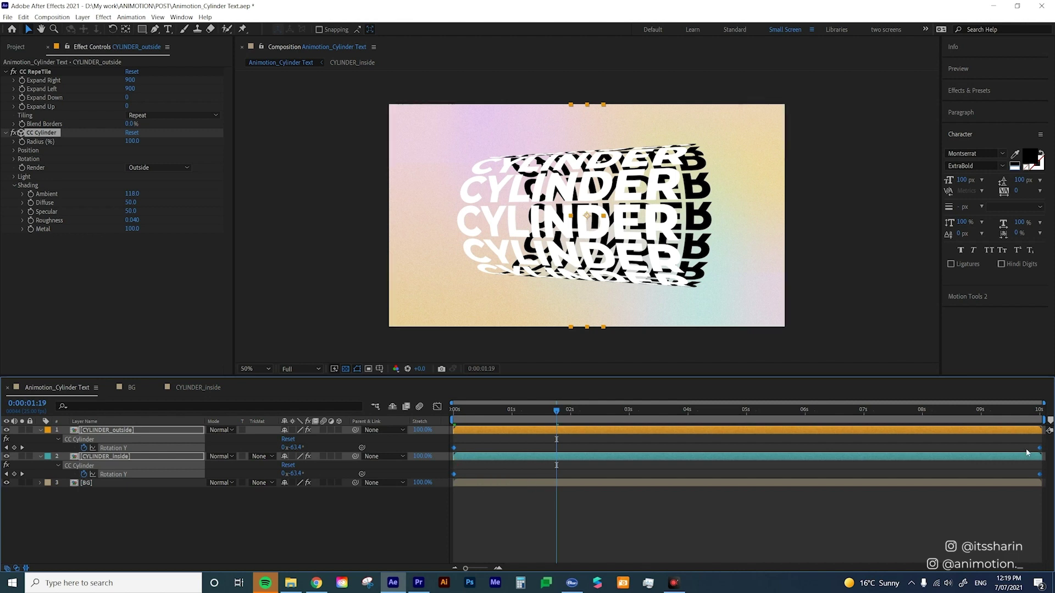
key(Home)
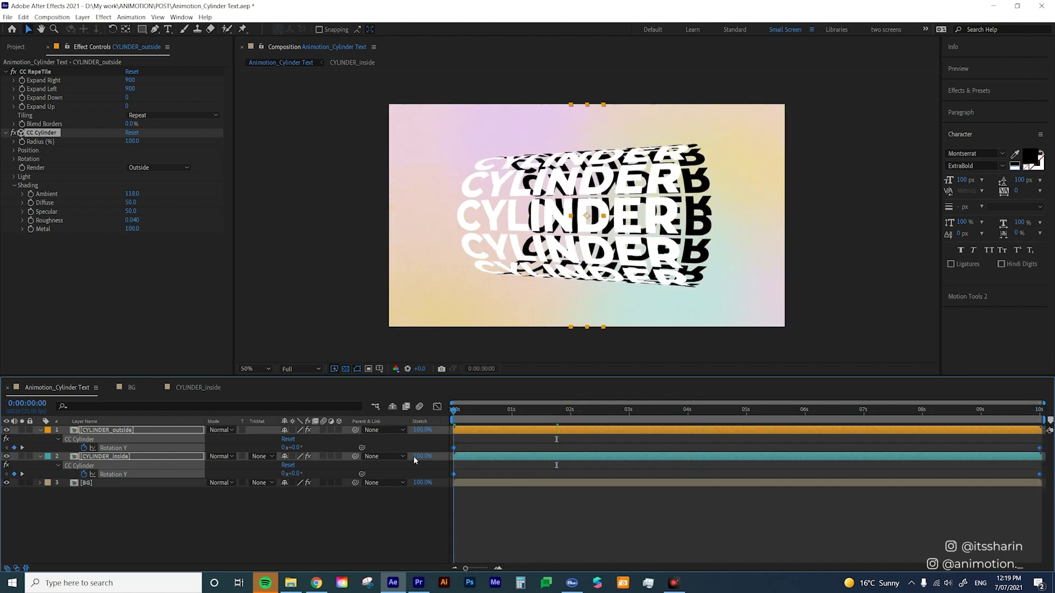
key(space)
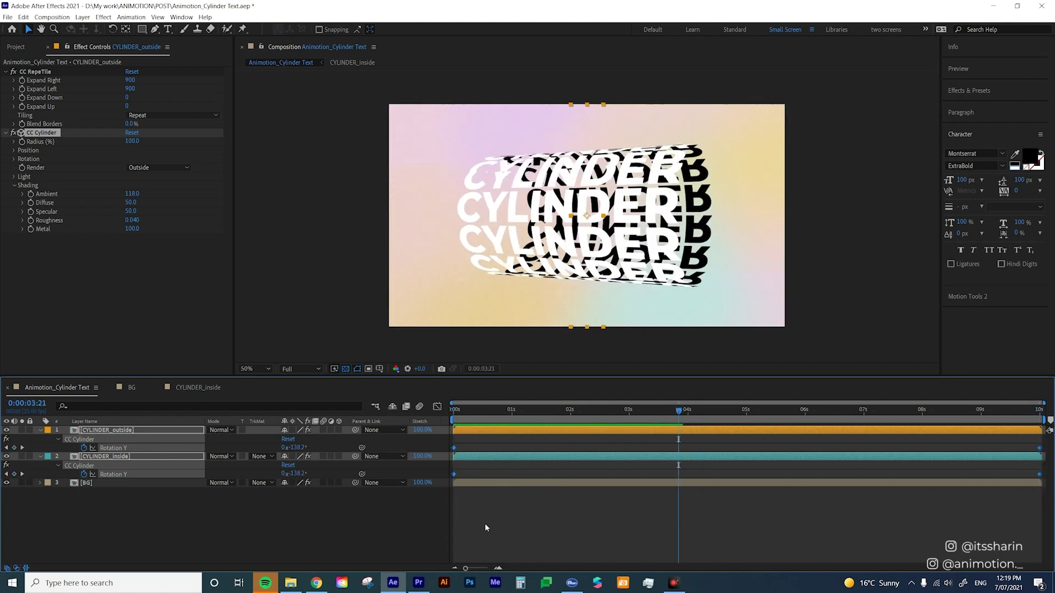
Set the CYLINDER_outside composition width to 200 px
click(484, 523)
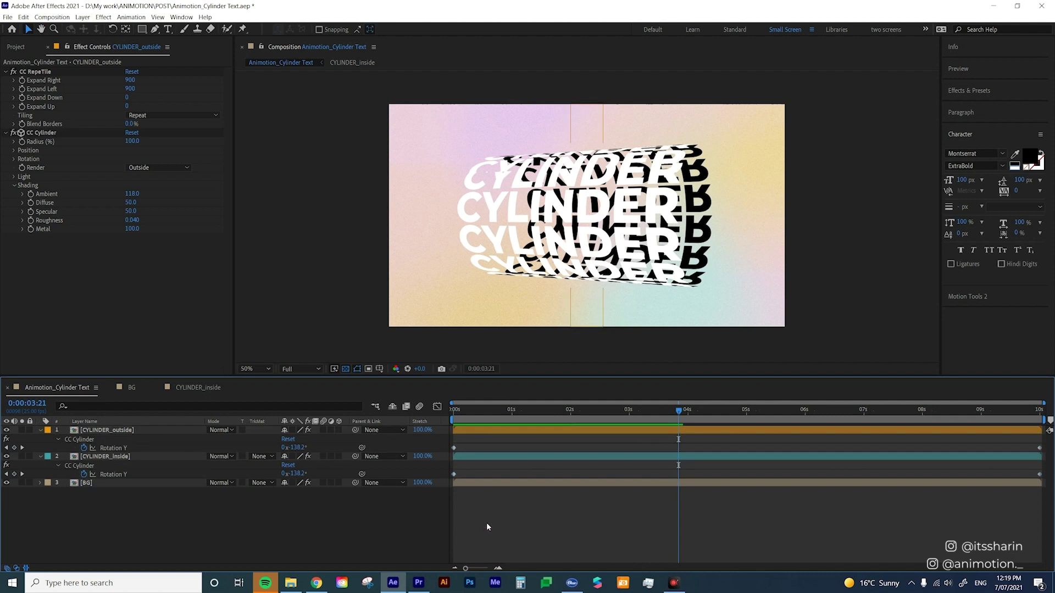
double_click(491, 432)
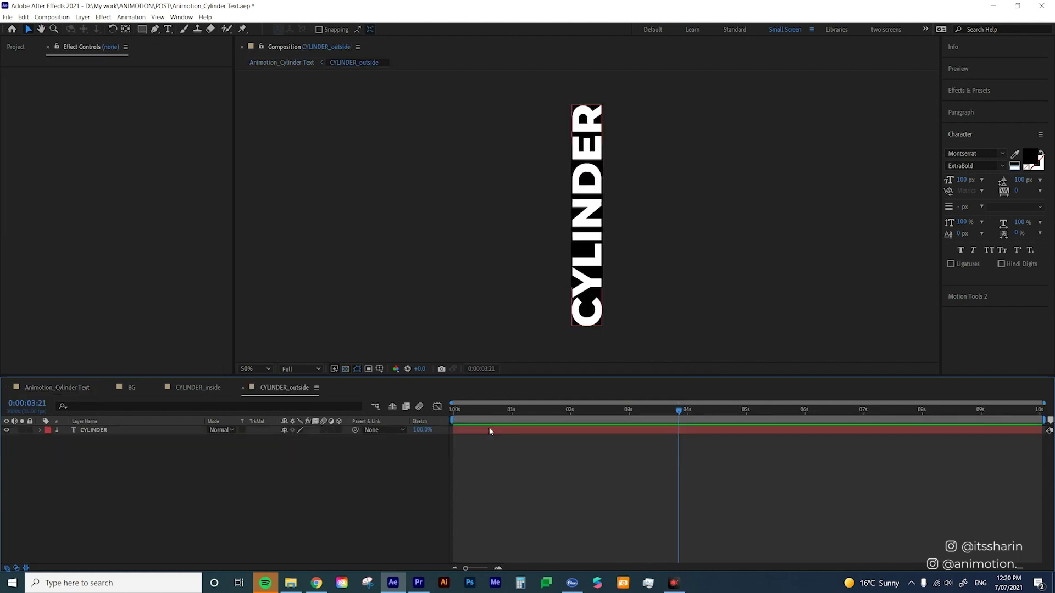
key(ctrl+k)
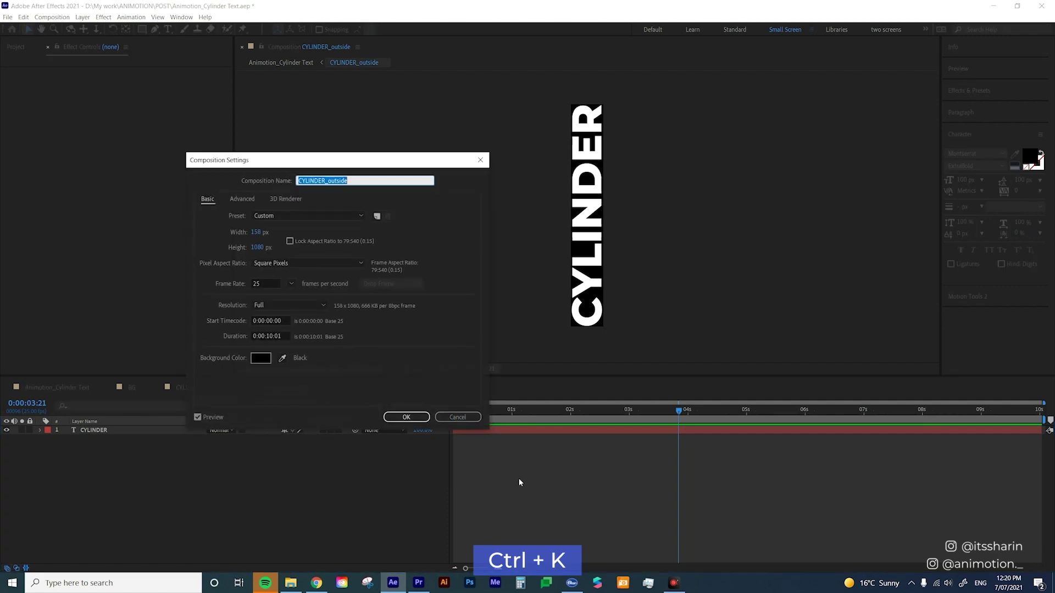
click(259, 238)
text(200)
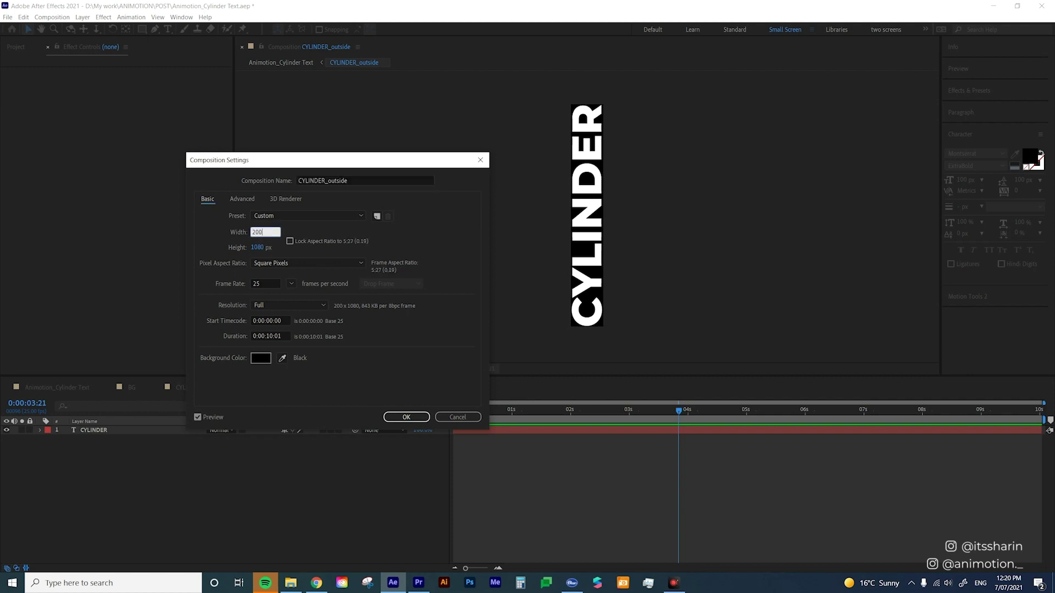
key(Return)
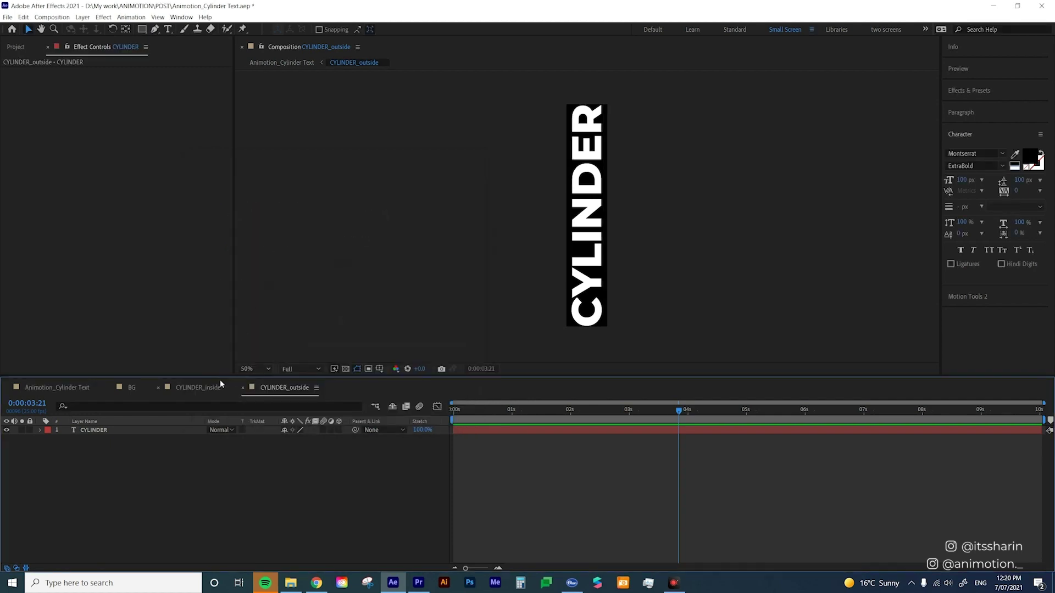
Set the CYLINDER_inside composition width to 200 px and return to the main comp
click(199, 388)
click(227, 462)
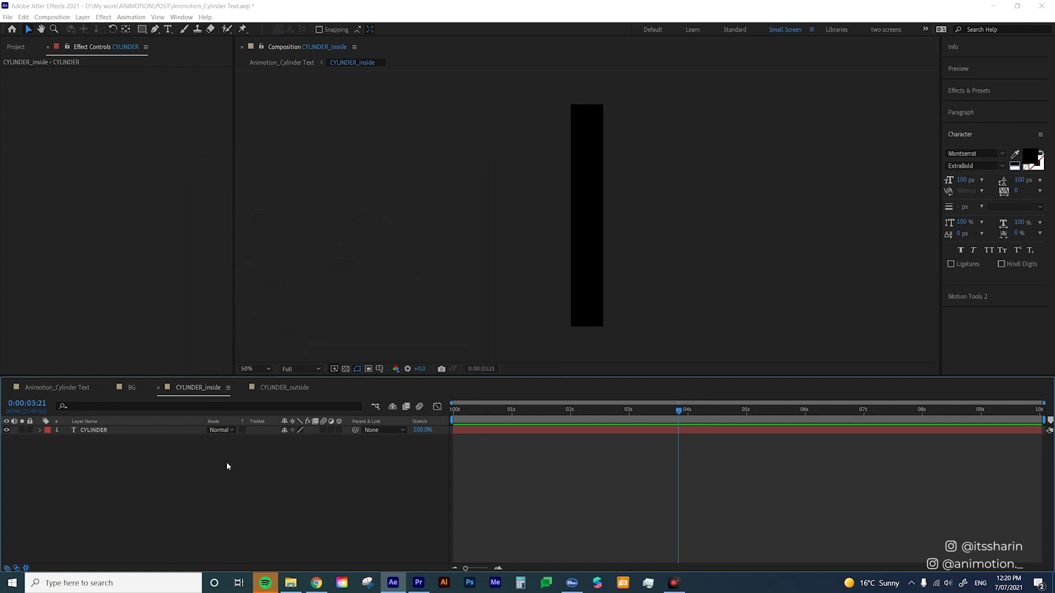
key(ctrl+k)
click(259, 233)
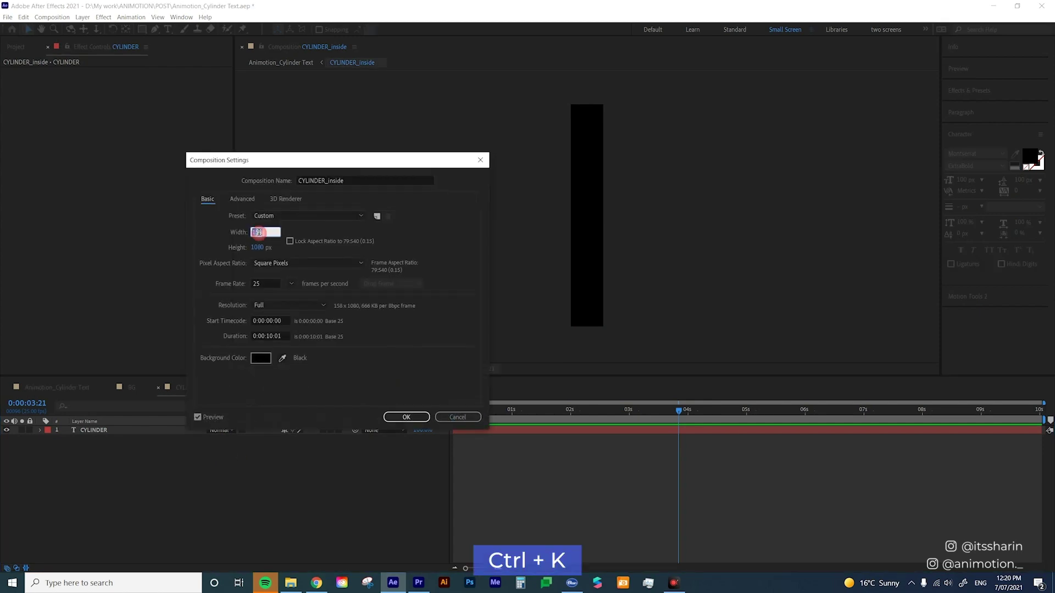
text(200)
key(Return)
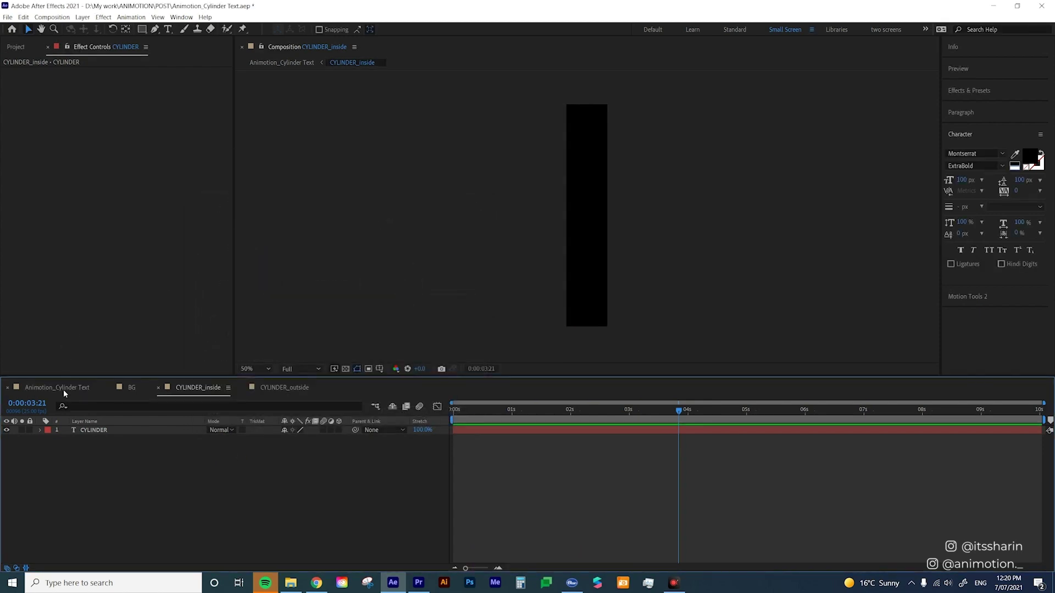
click(79, 388)
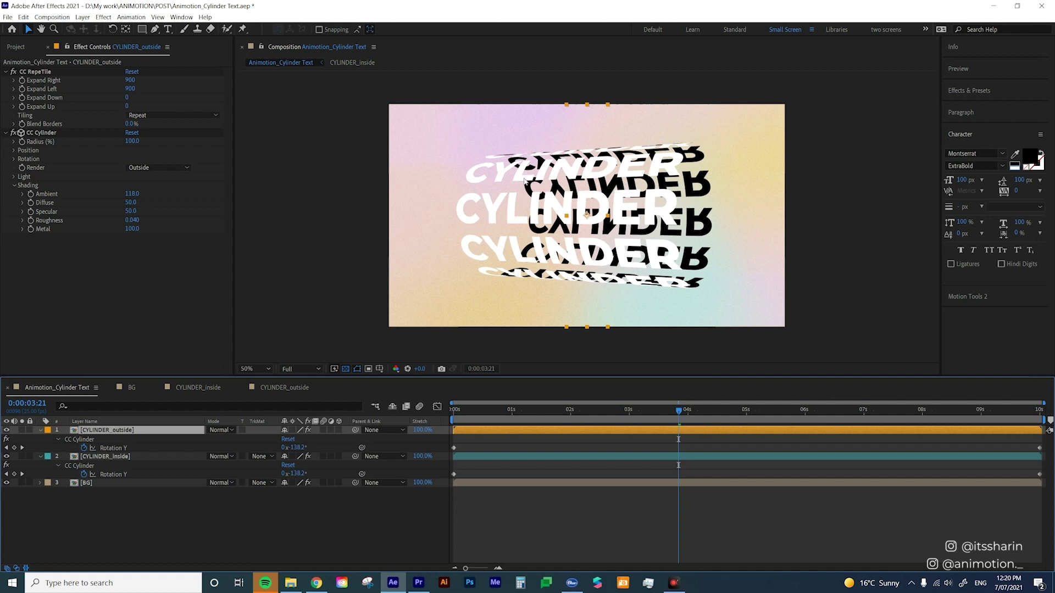
Check the wider cylinder at 0:00:07:16, then select the text in CYLINDER_inside
drag(493, 409, 902, 411)
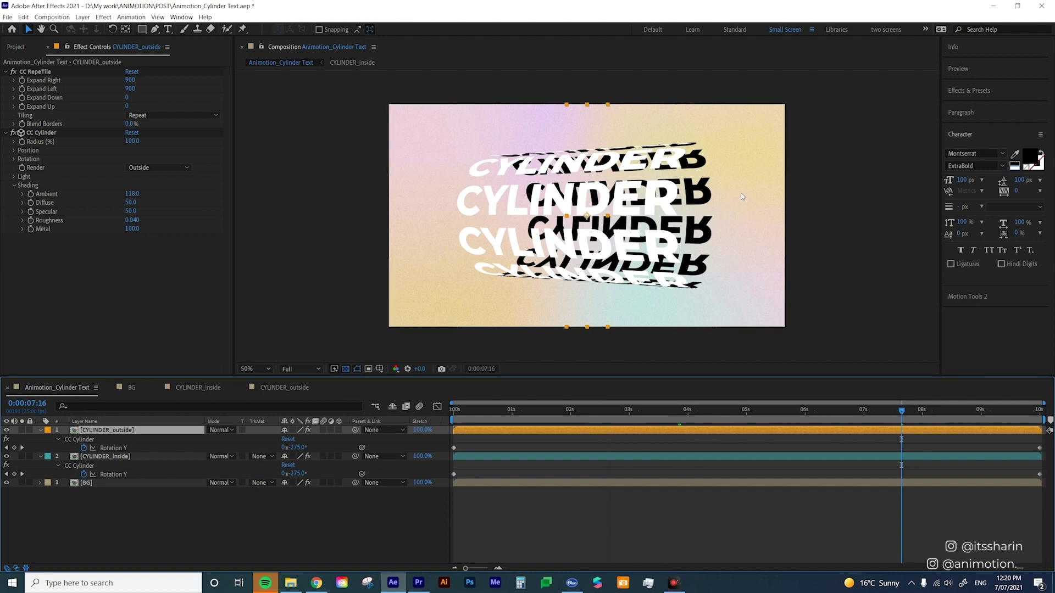
click(284, 388)
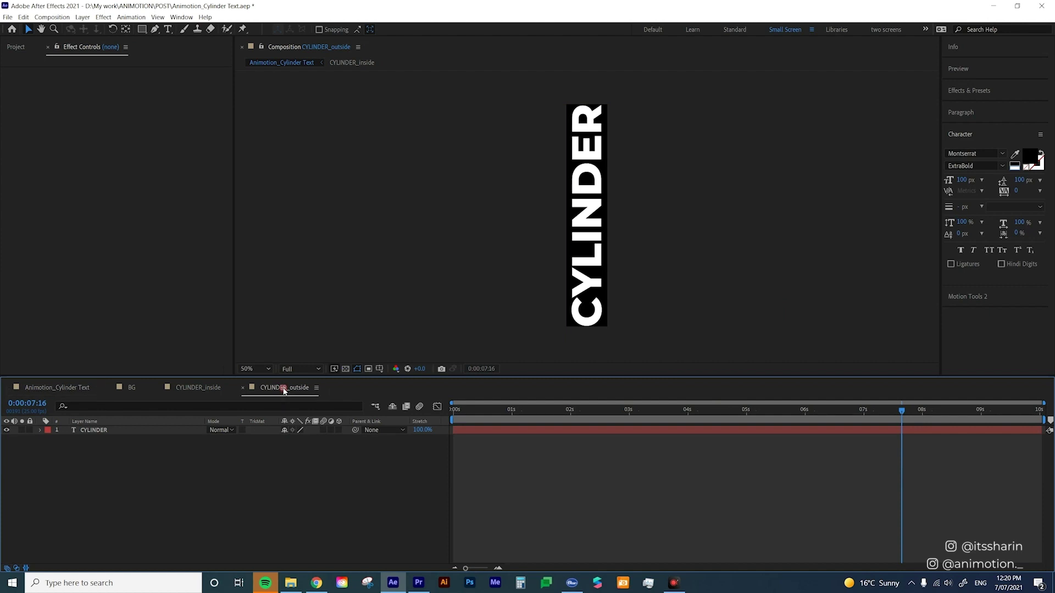
click(94, 430)
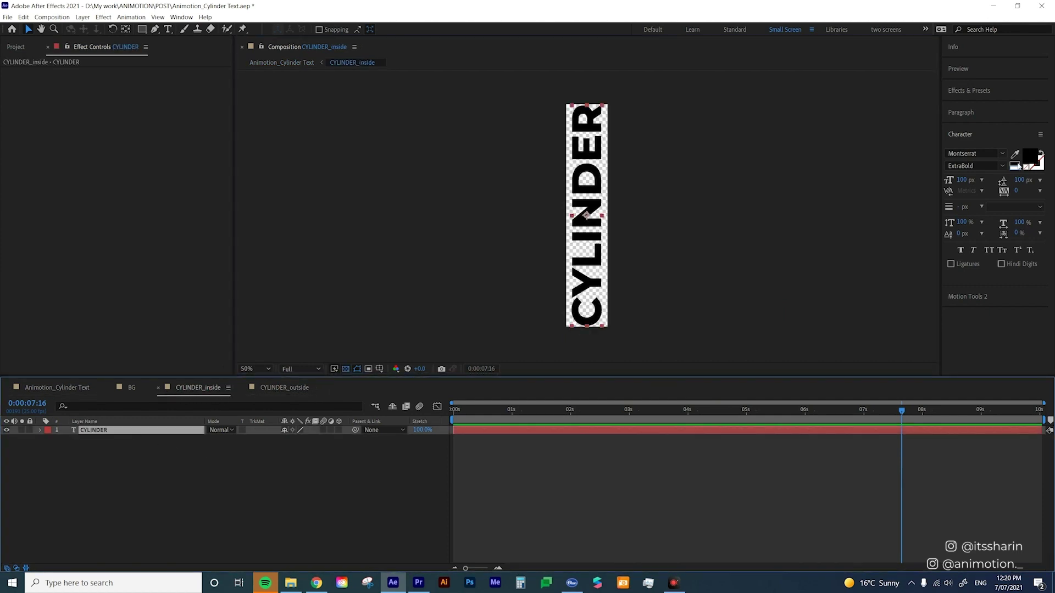
click(1030, 157)
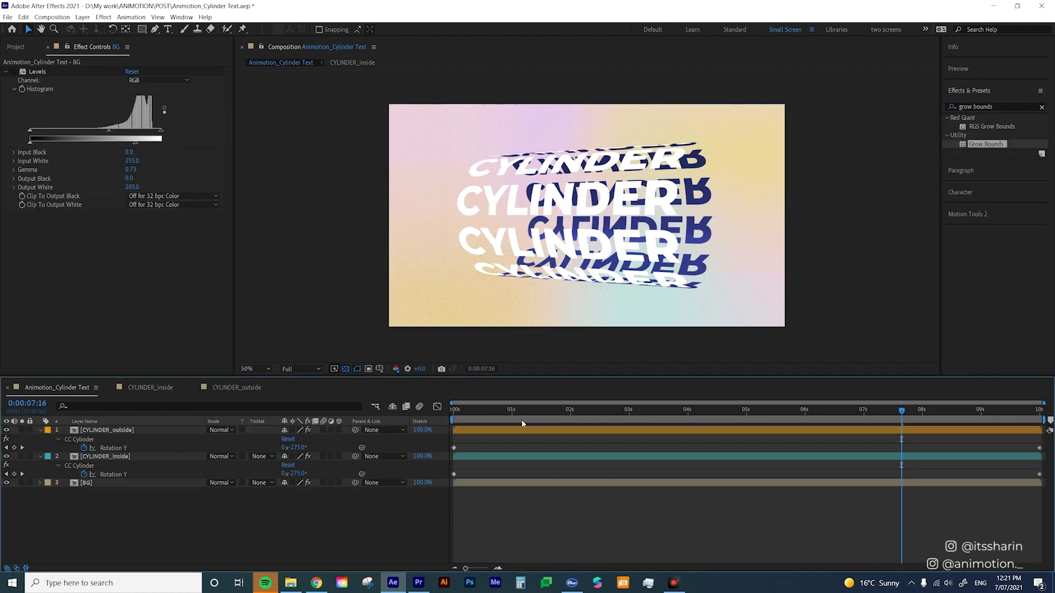
click(761, 412)
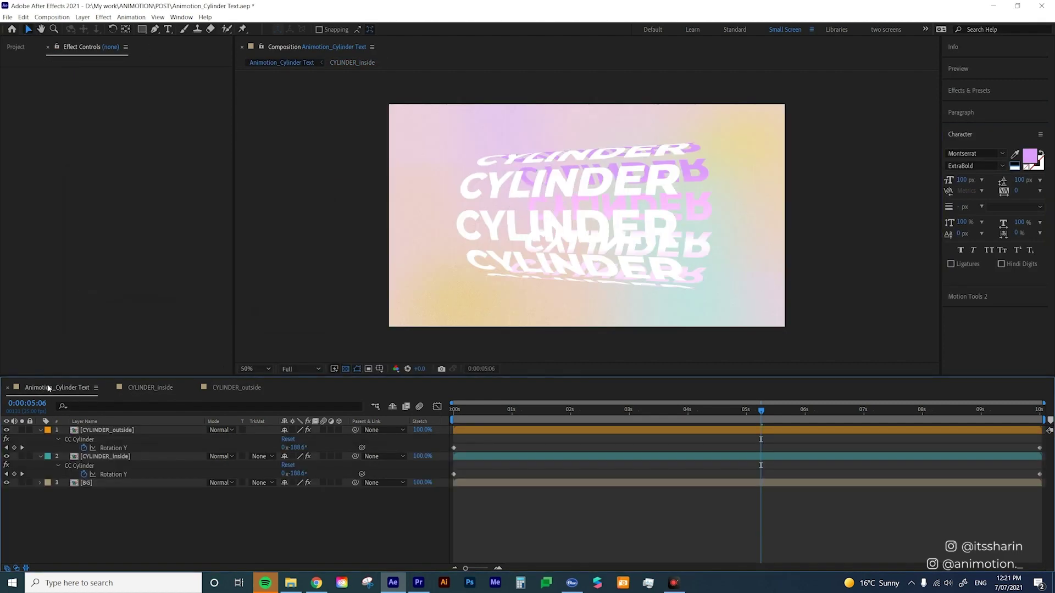
Set the inside text fill to bright blue (1D2BC9) and preview the animation
click(150, 388)
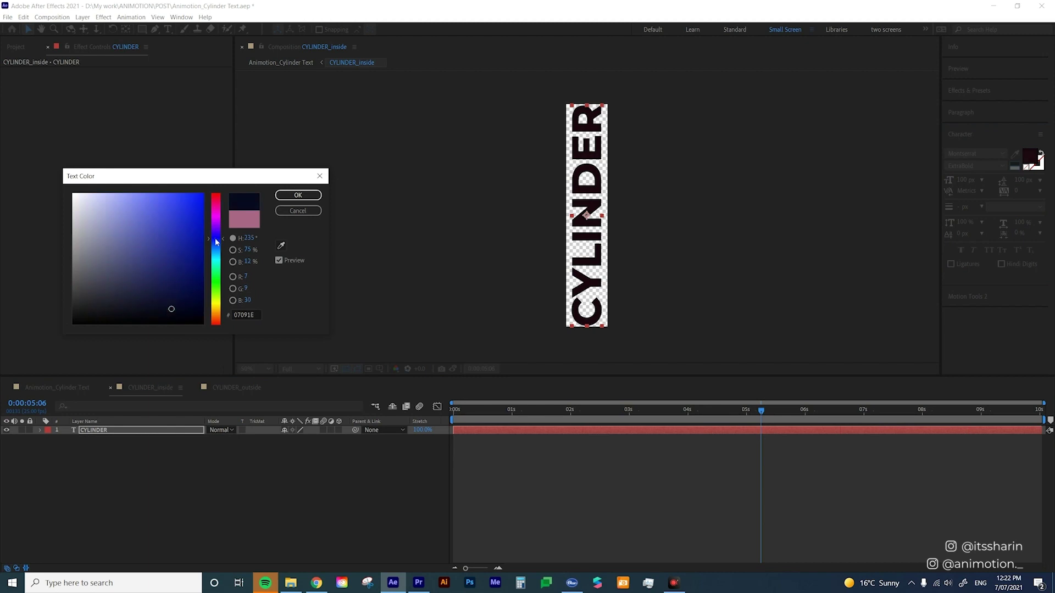
drag(170, 307, 183, 219)
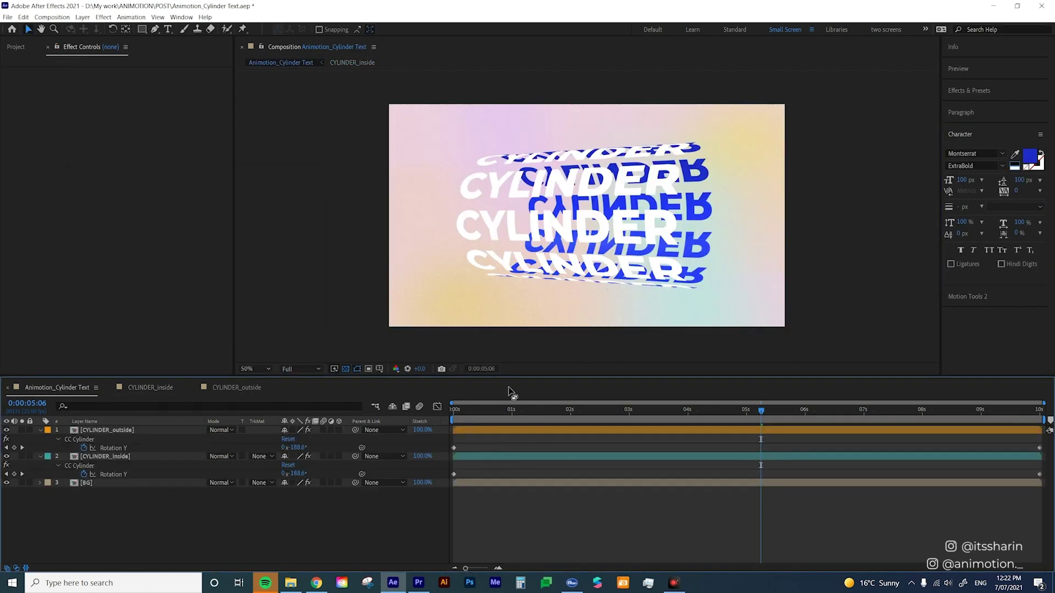
click(133, 456)
key(space)
click(537, 512)
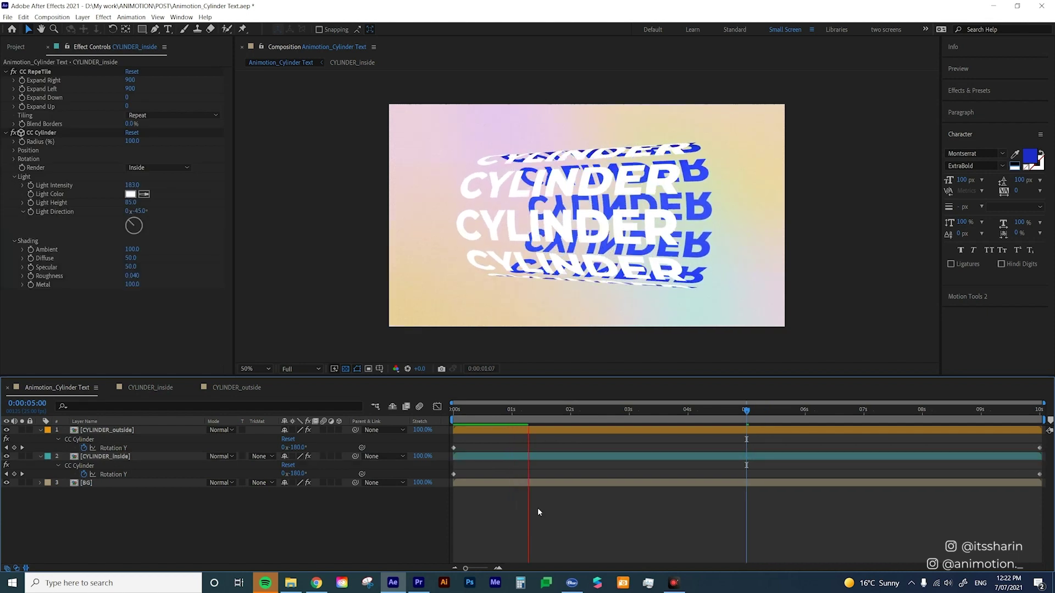